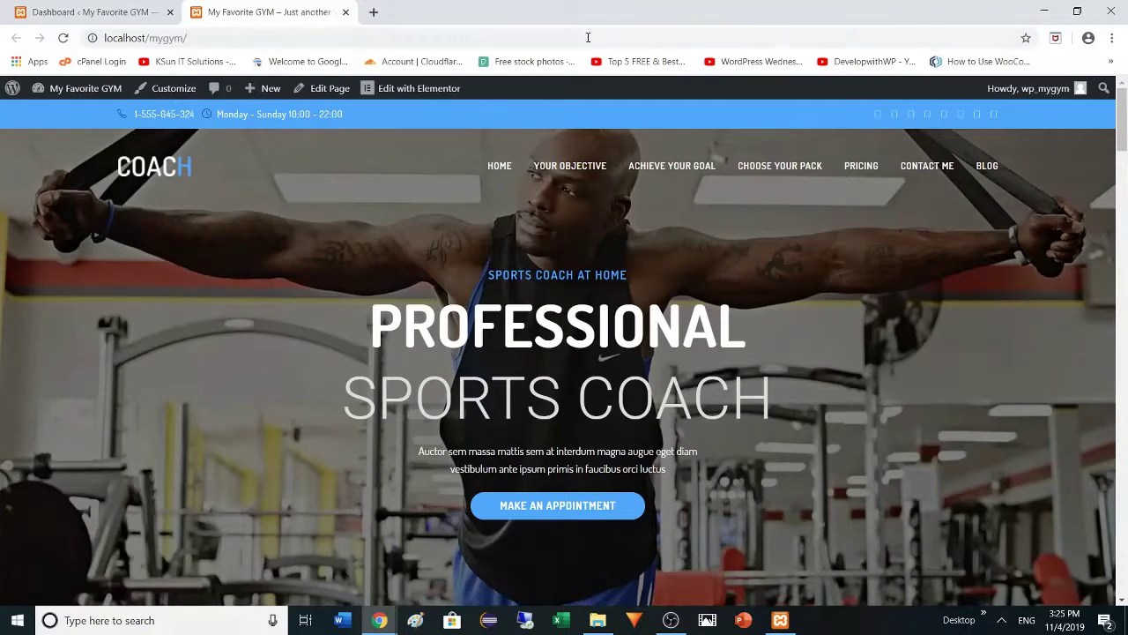
Open the Home page for editing with Elementor and review the hero section's layout and background style settings
{"action": "left_click", "coordinate": [80, 19]}
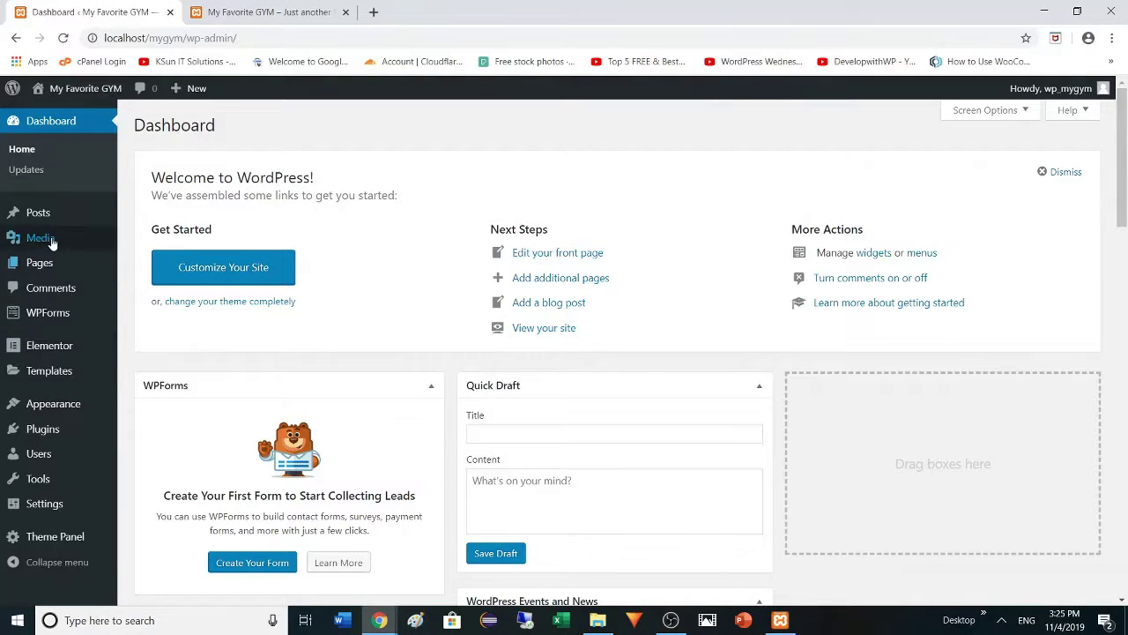
{"action": "left_click", "coordinate": [42, 266]}
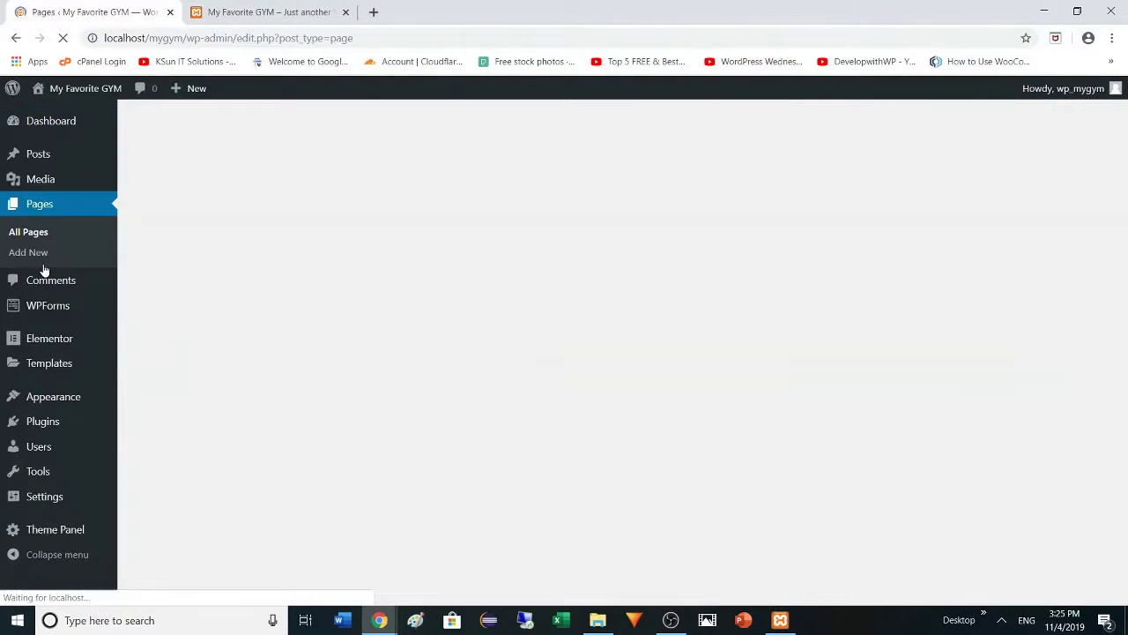
{"action": "mouse_move", "coordinate": [188, 277]}
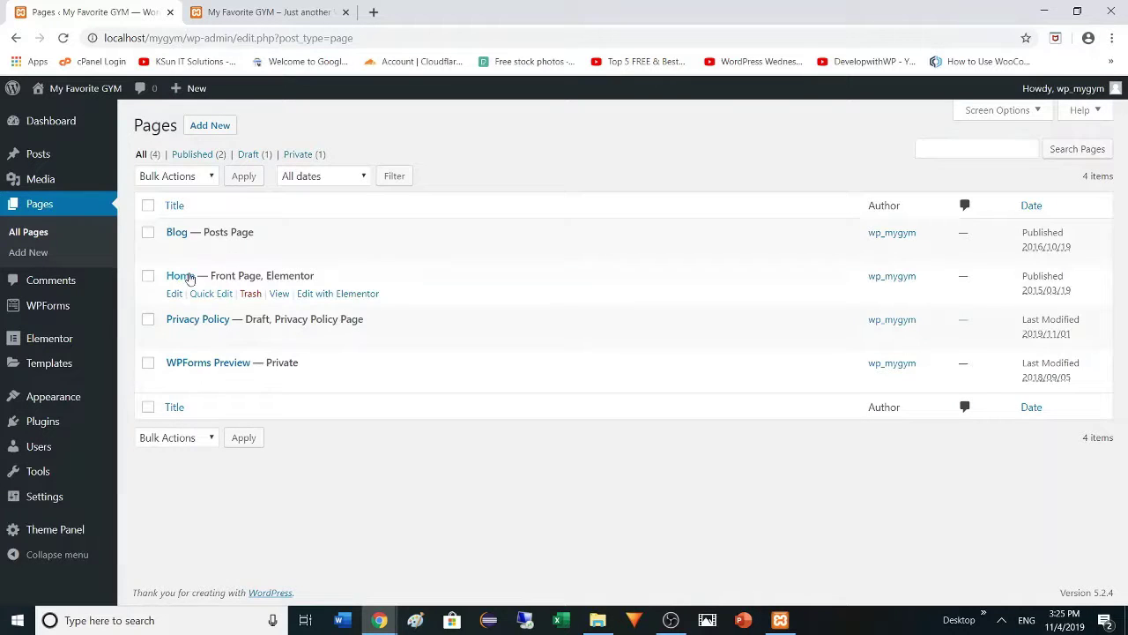
{"action": "left_click", "coordinate": [346, 294]}
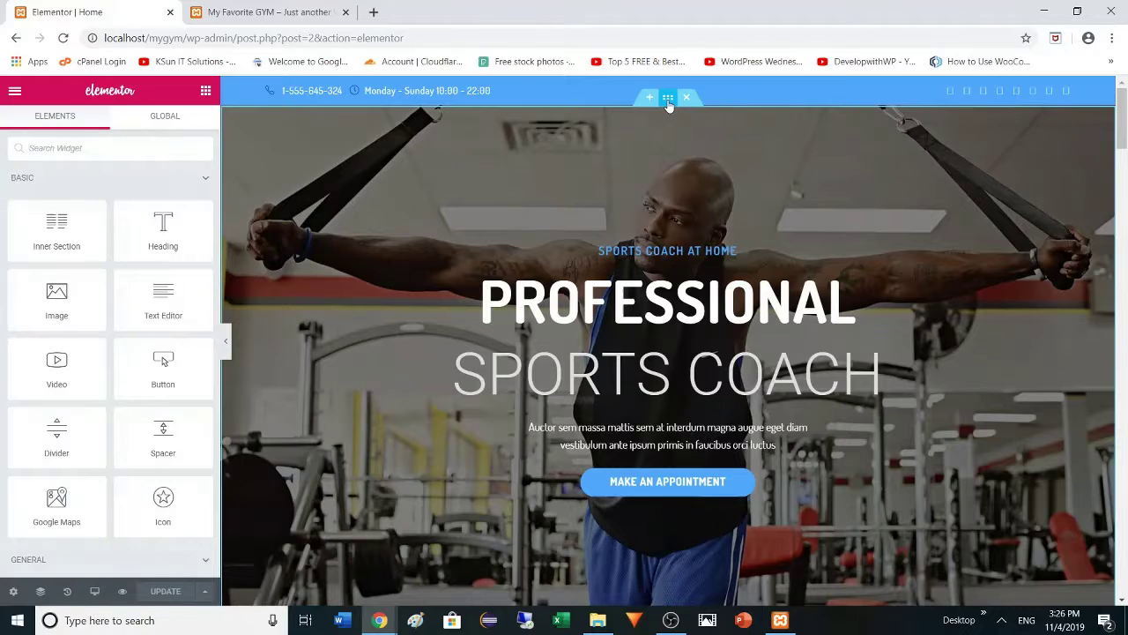
{"action": "left_click", "coordinate": [668, 100]}
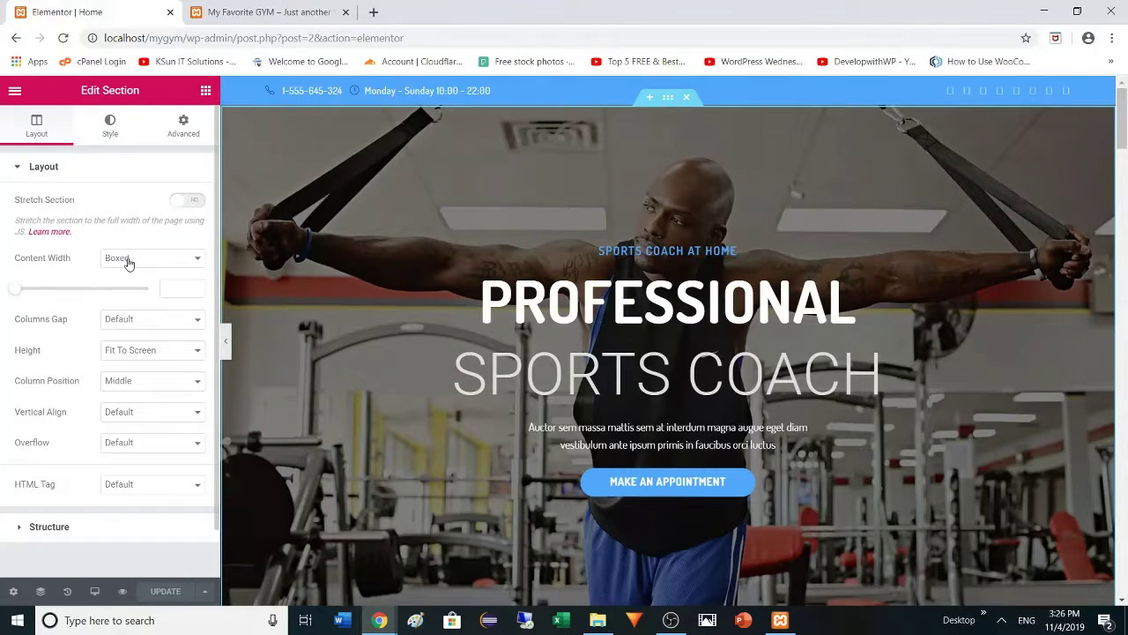
{"action": "left_click", "coordinate": [111, 127]}
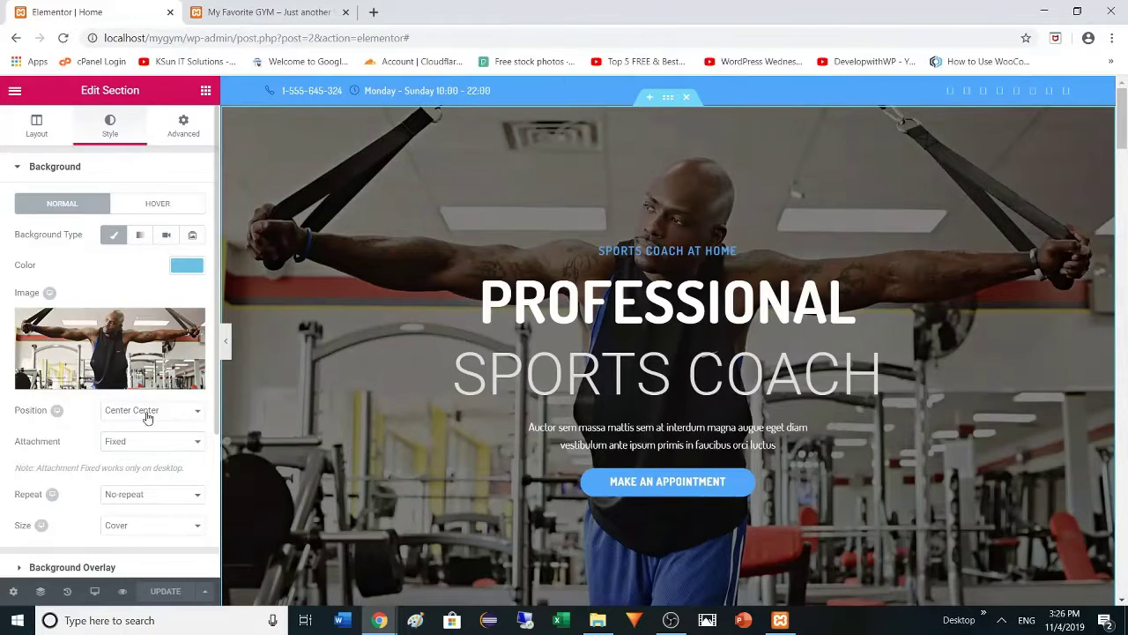
Add a single-column section above the hero section and set its height to Fit To Screen
{"action": "left_click", "coordinate": [650, 97]}
{"action": "left_click", "coordinate": [650, 166]}
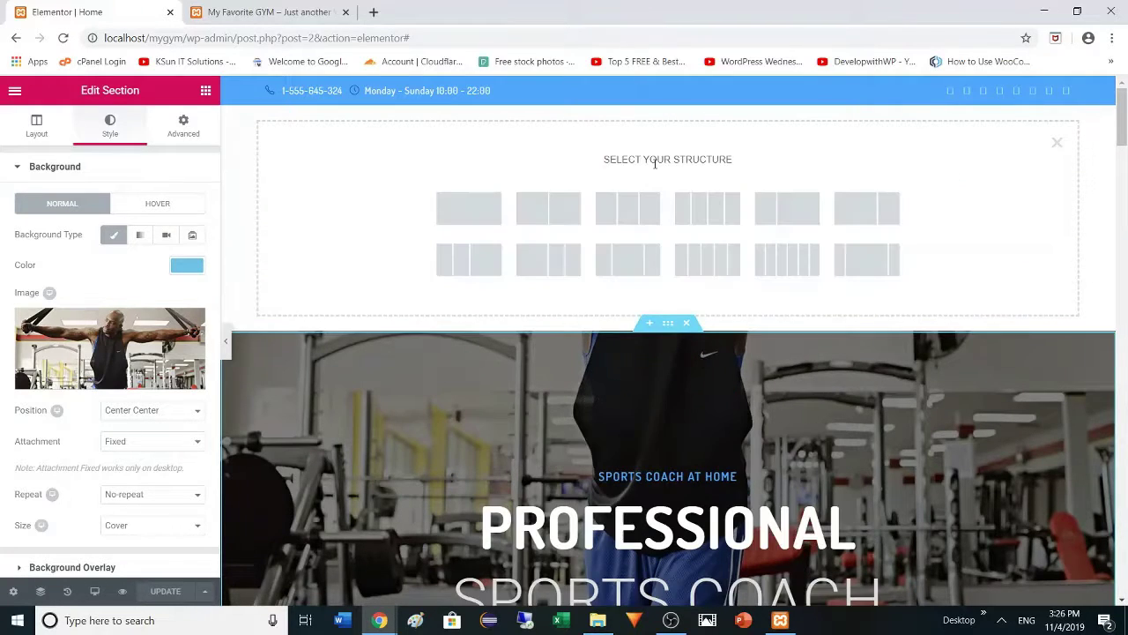
{"action": "left_click", "coordinate": [461, 210]}
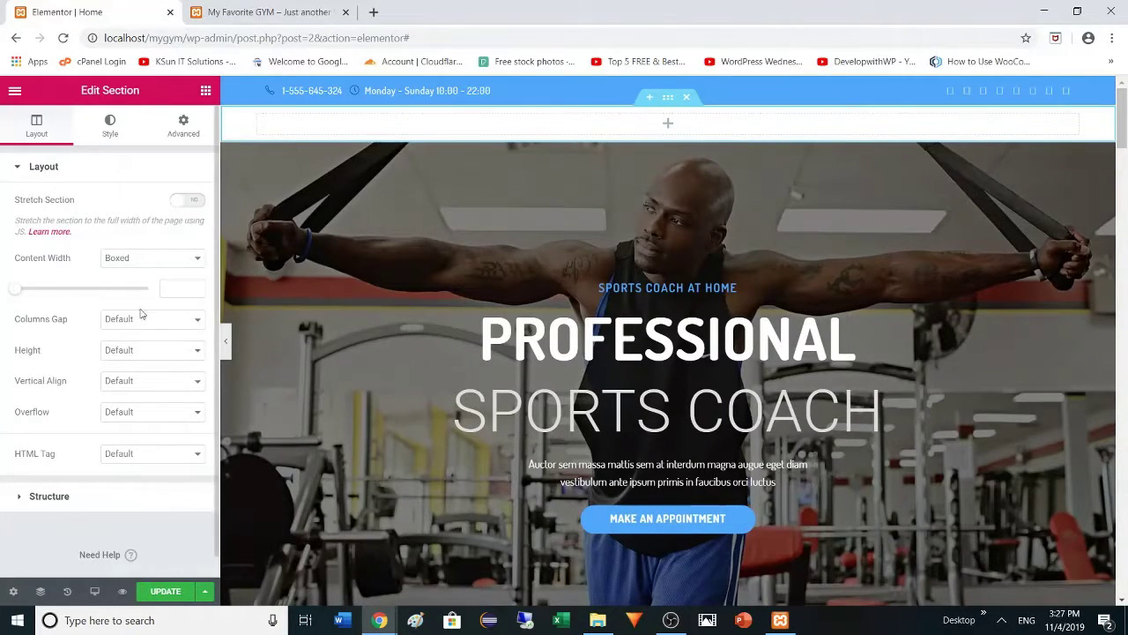
{"action": "left_click", "coordinate": [130, 356]}
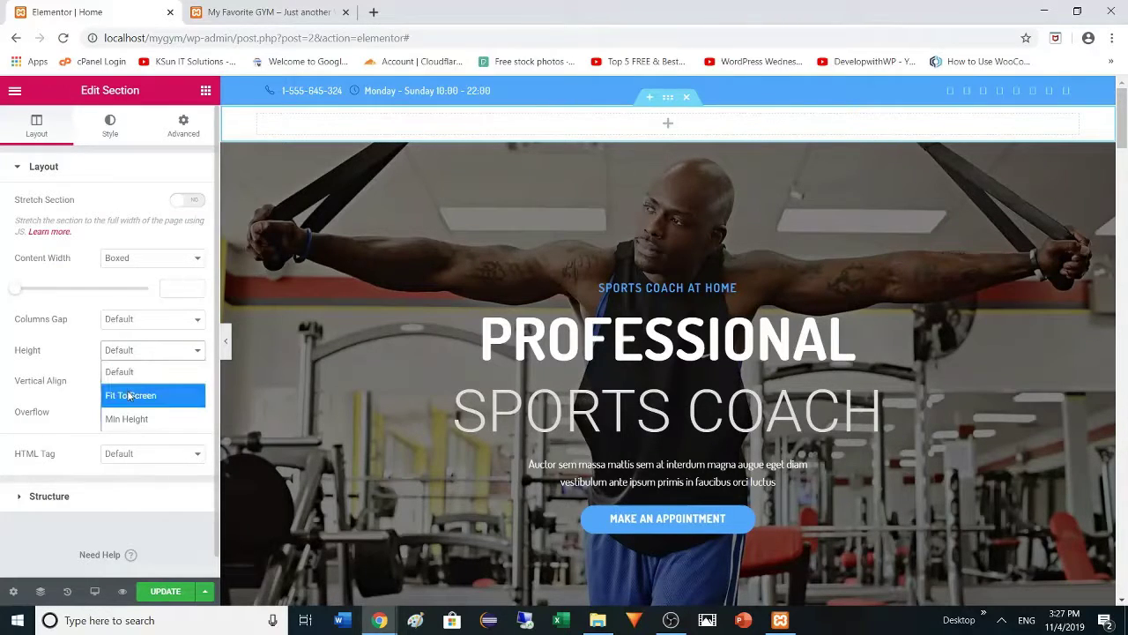
{"action": "left_click", "coordinate": [130, 395]}
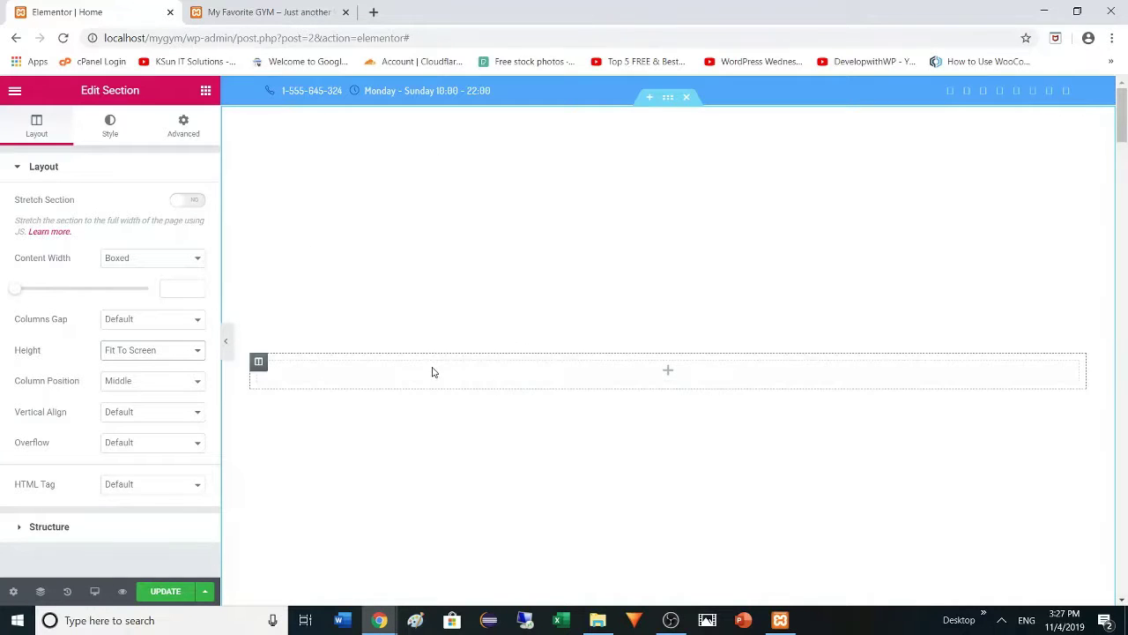
Try a gradient background with first colour #6ec1e4 on the new section, and view the video and slideshow background options
{"action": "left_click", "coordinate": [112, 132]}
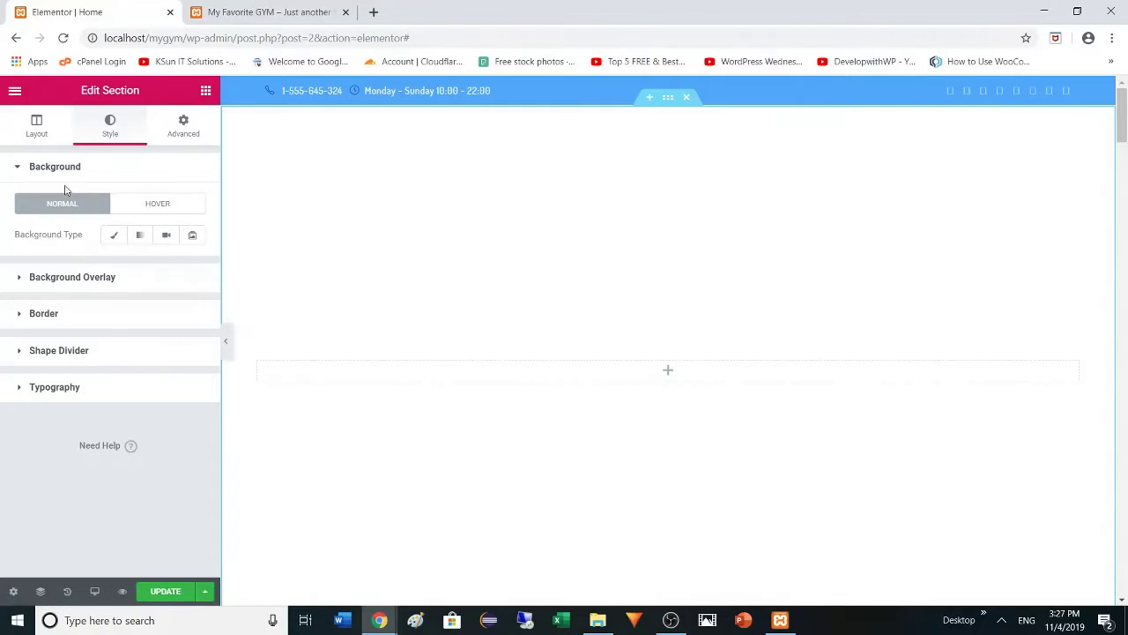
{"action": "left_click", "coordinate": [114, 236]}
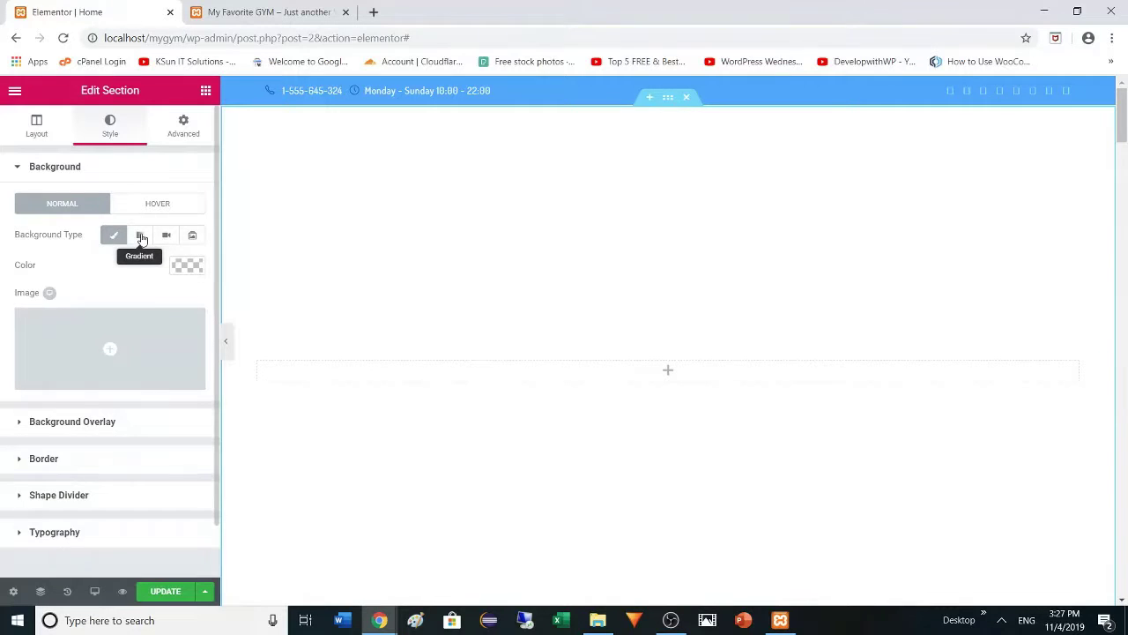
{"action": "left_click", "coordinate": [141, 236]}
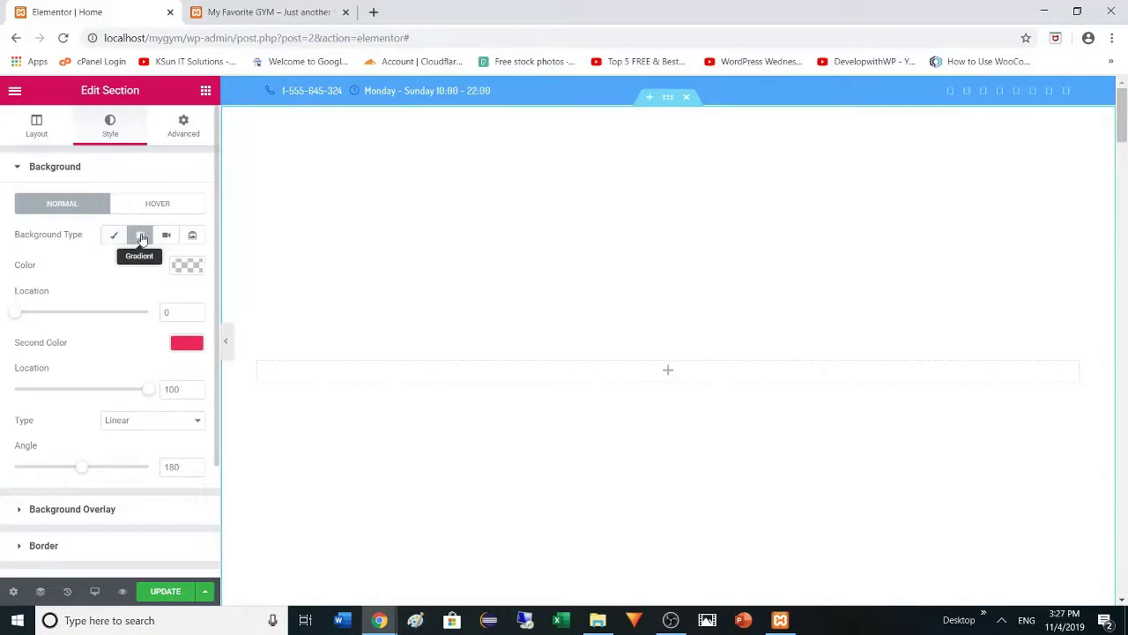
{"action": "left_click", "coordinate": [186, 265]}
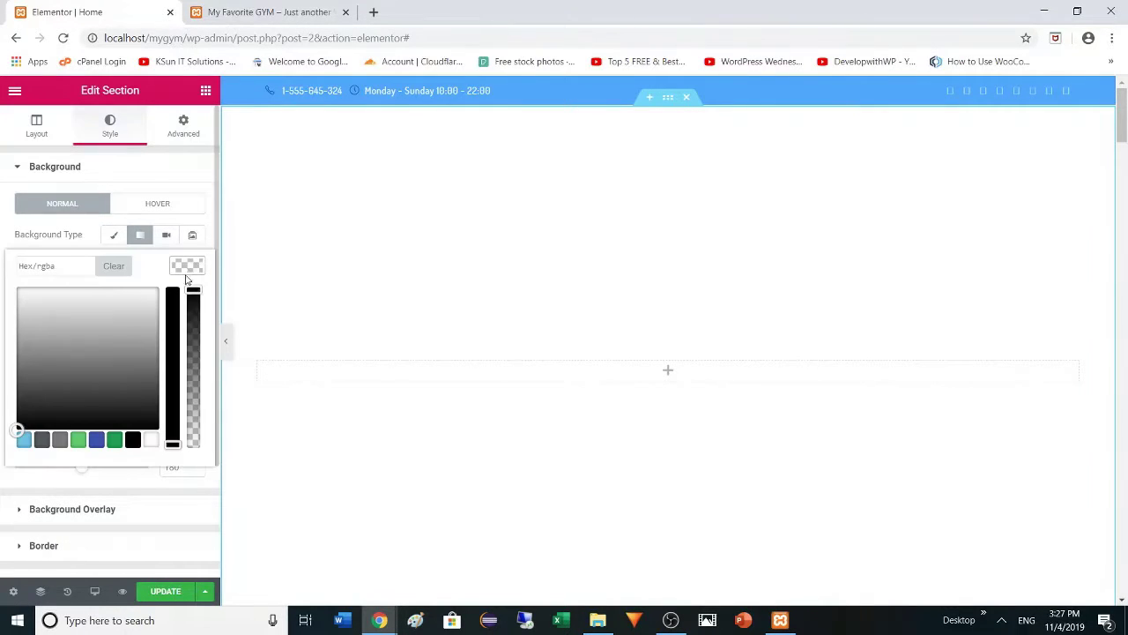
{"action": "left_click", "coordinate": [24, 440]}
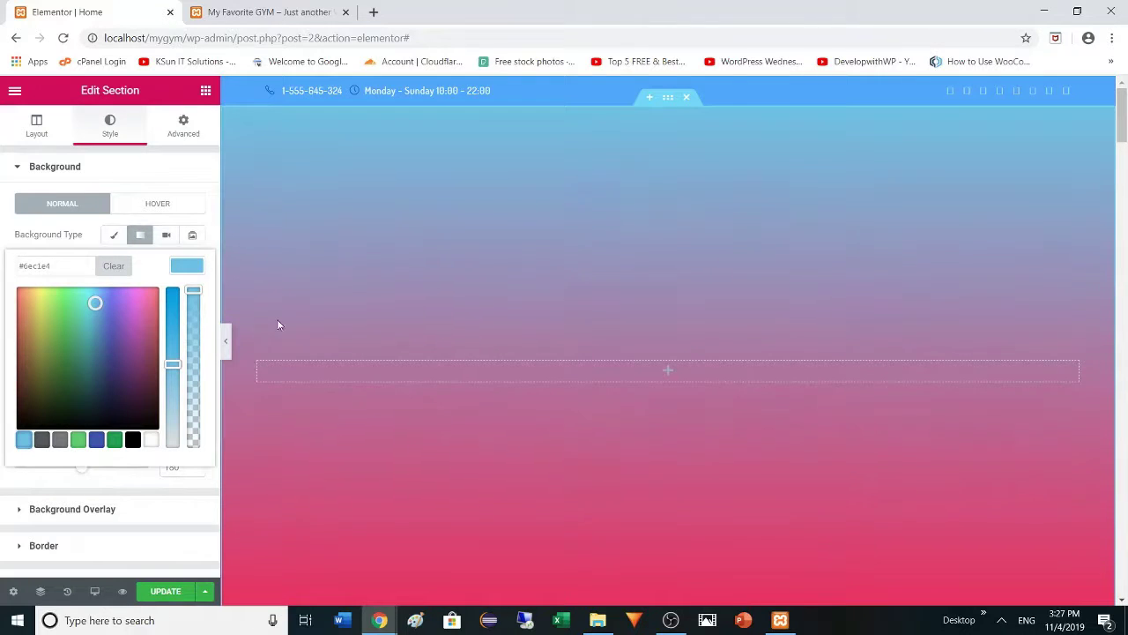
{"action": "left_click", "coordinate": [166, 235]}
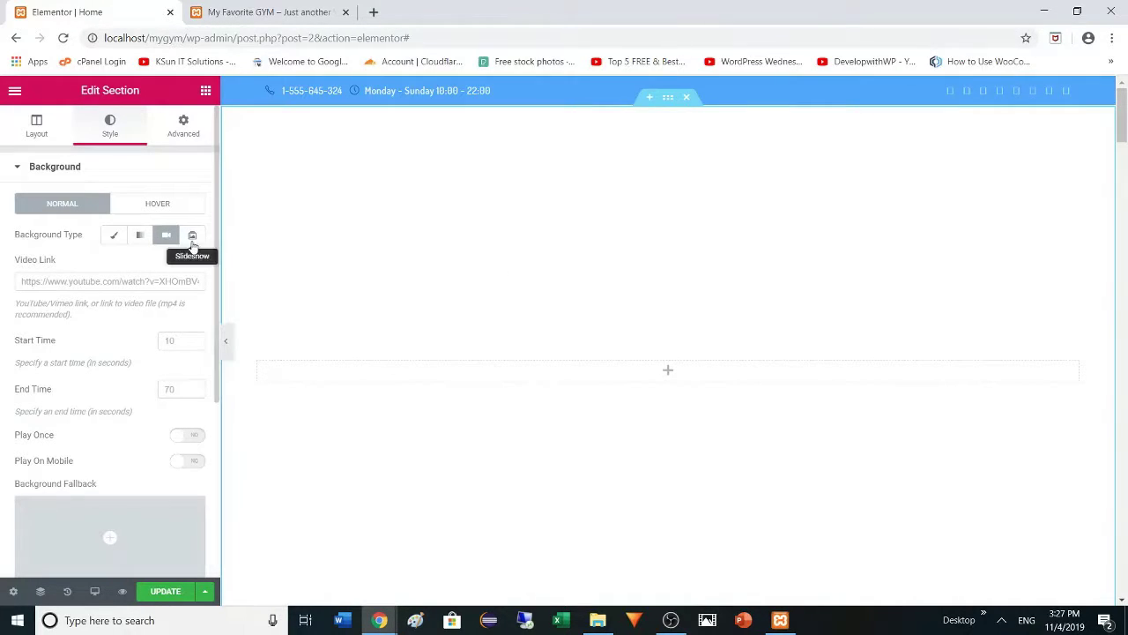
{"action": "left_click", "coordinate": [193, 238]}
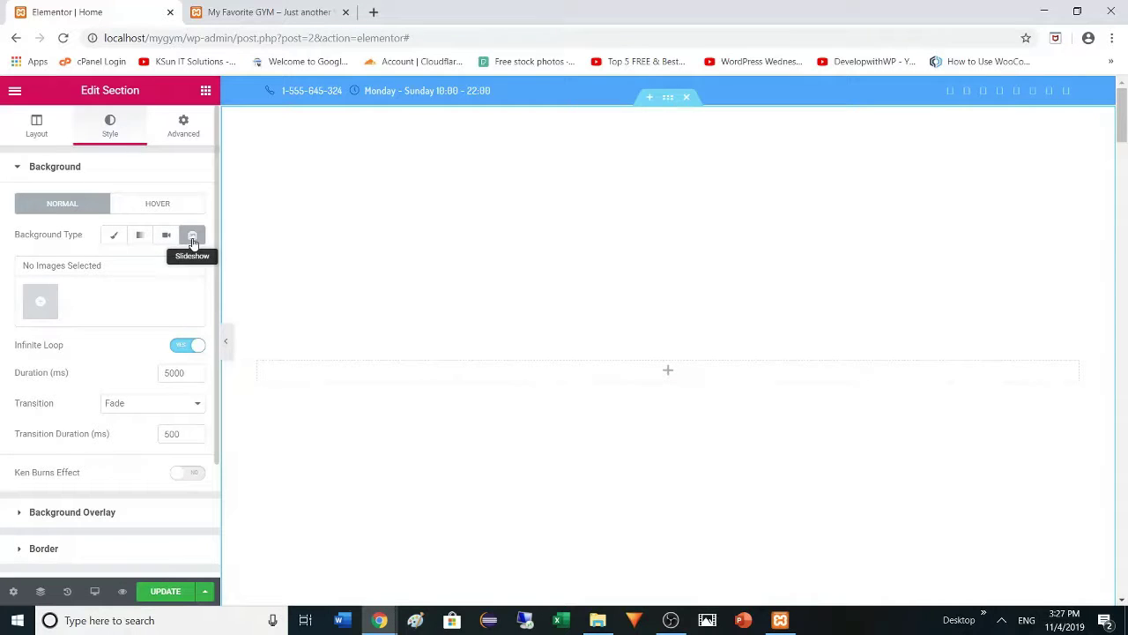
Switch the new section to a Classic background and insert coach-img.jpg from the media library as its image
{"action": "left_click", "coordinate": [115, 235]}
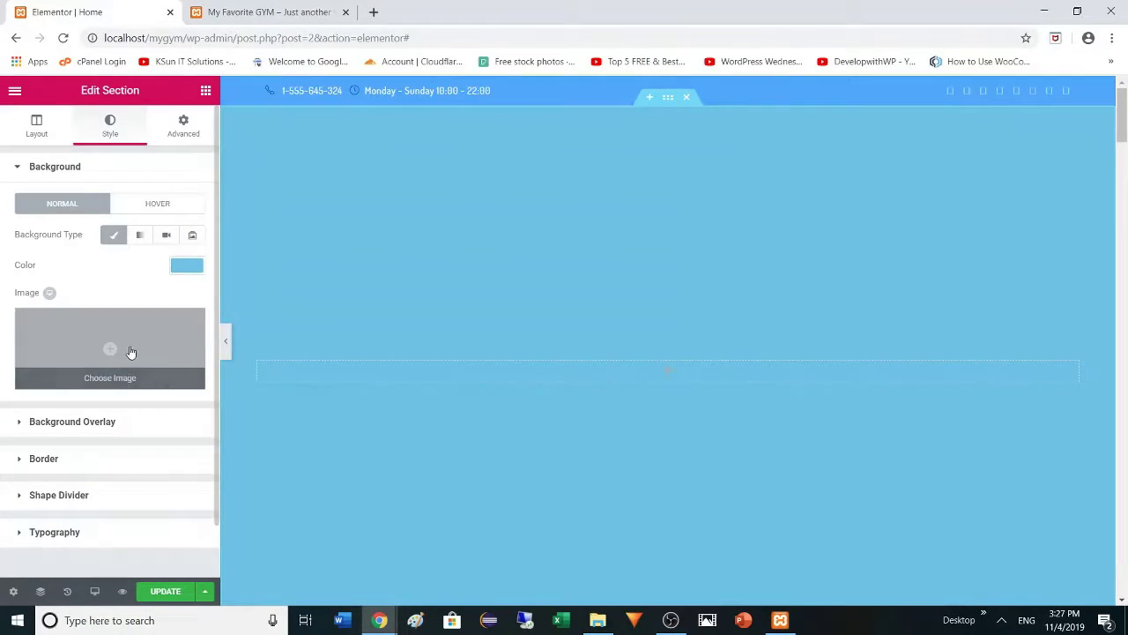
{"action": "left_click", "coordinate": [105, 355]}
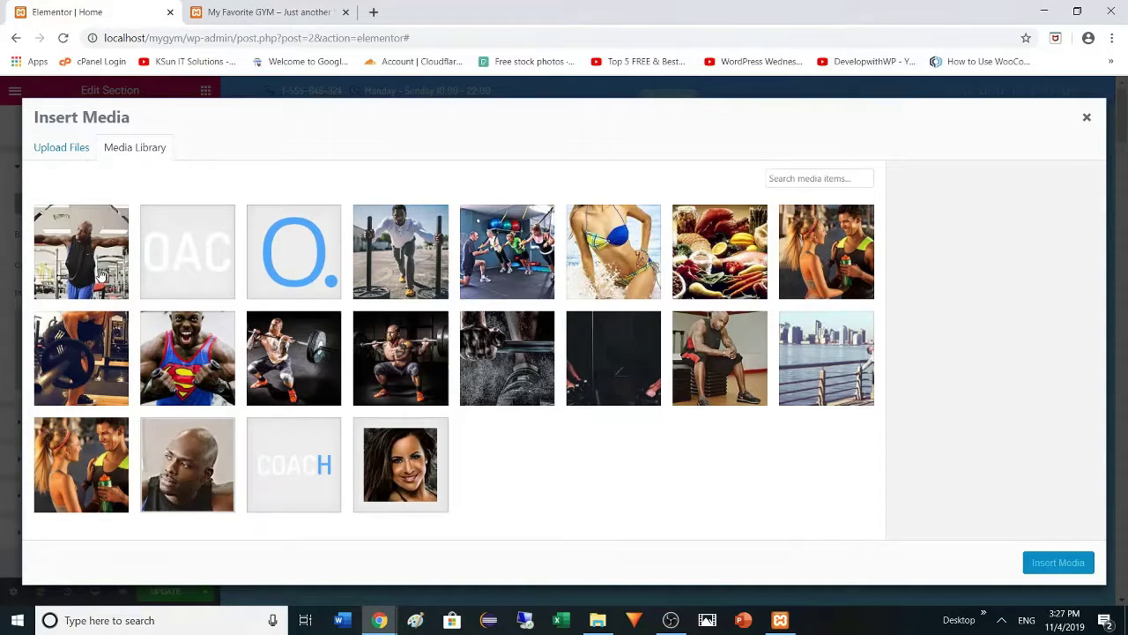
{"action": "left_click", "coordinate": [100, 277]}
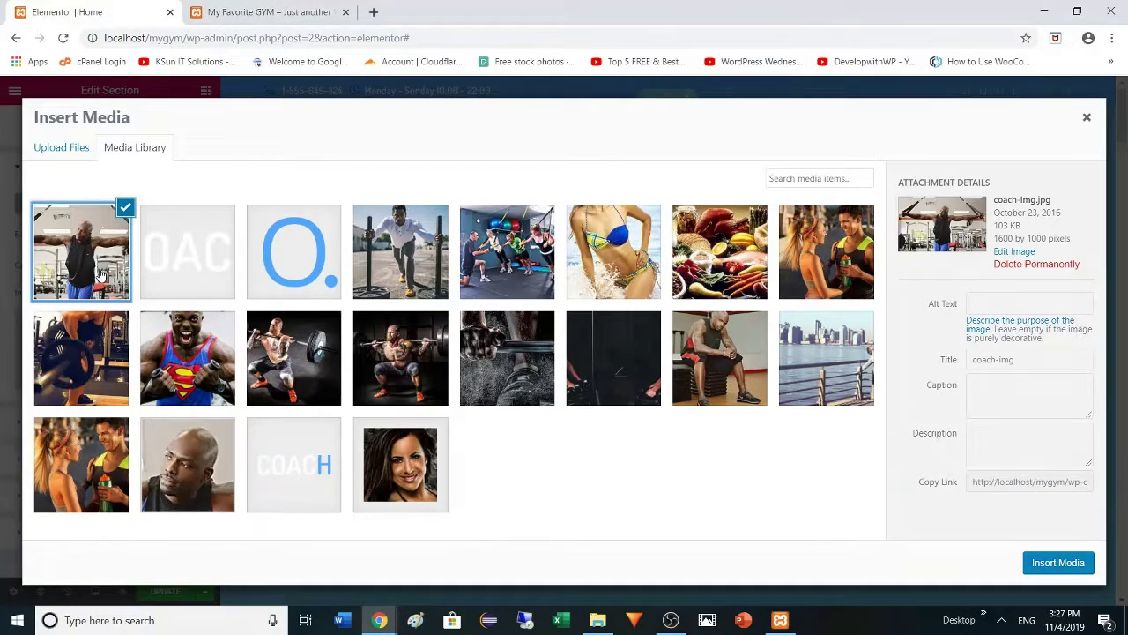
{"action": "left_click", "coordinate": [1059, 564]}
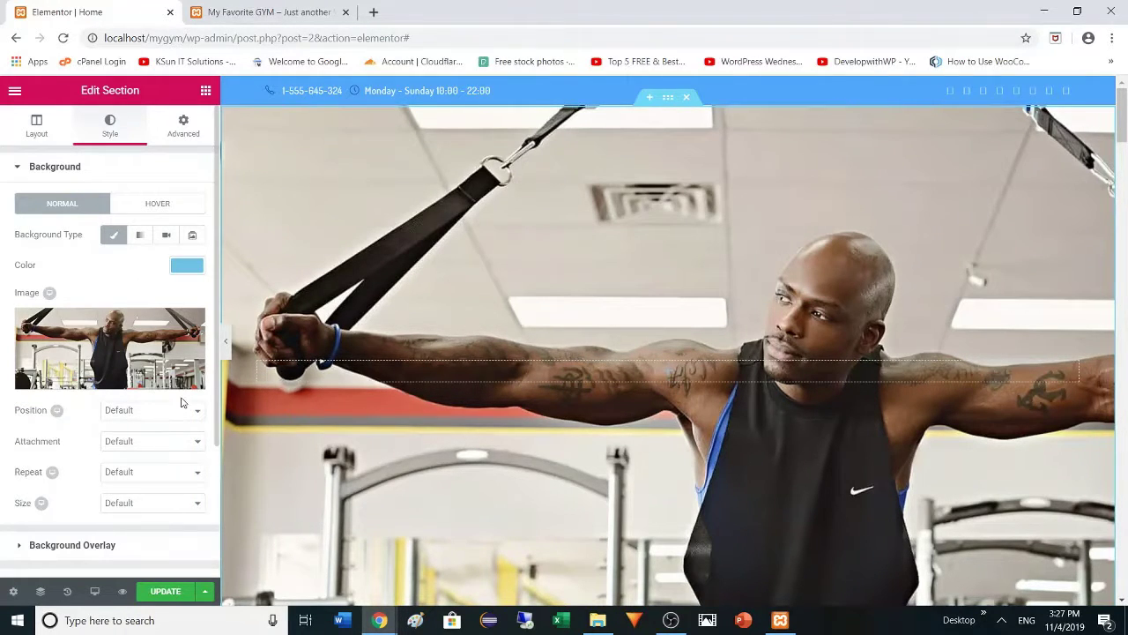
Set the background image's attachment to Fixed, repeat to No-repeat and size to Cover, and check the scrolling effect
{"action": "left_click", "coordinate": [156, 449]}
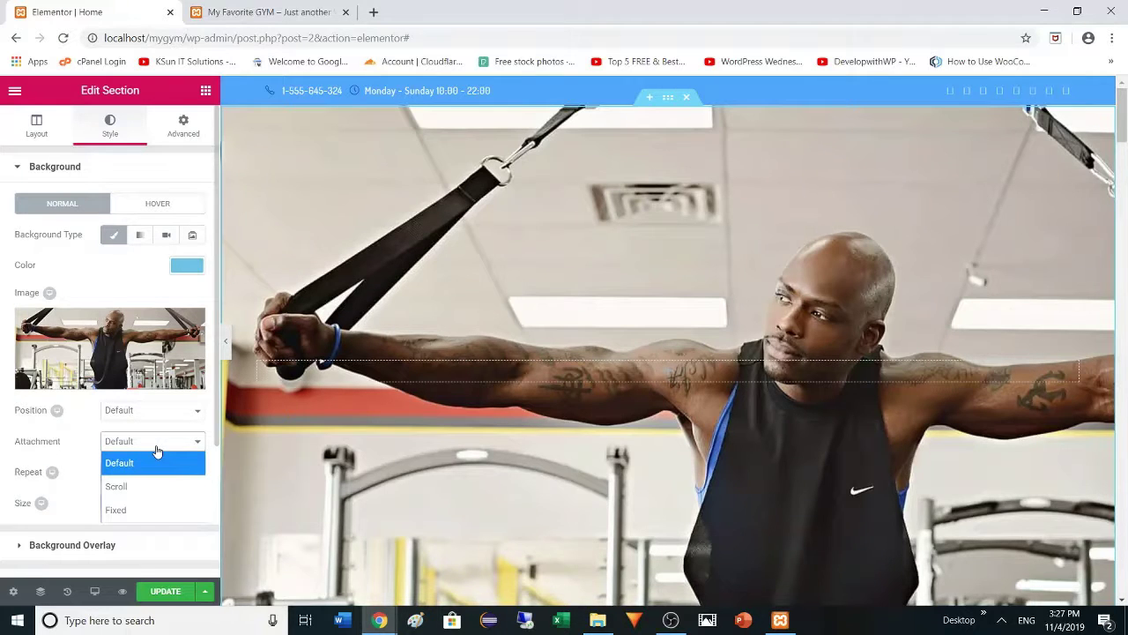
{"action": "left_click", "coordinate": [146, 510]}
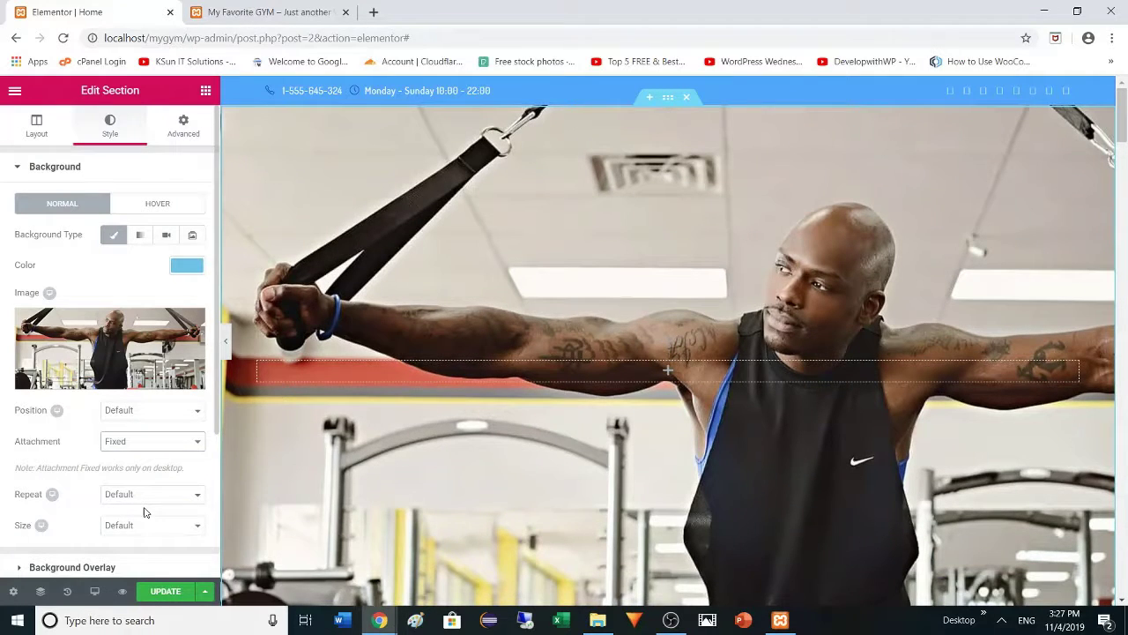
{"action": "left_click", "coordinate": [133, 495]}
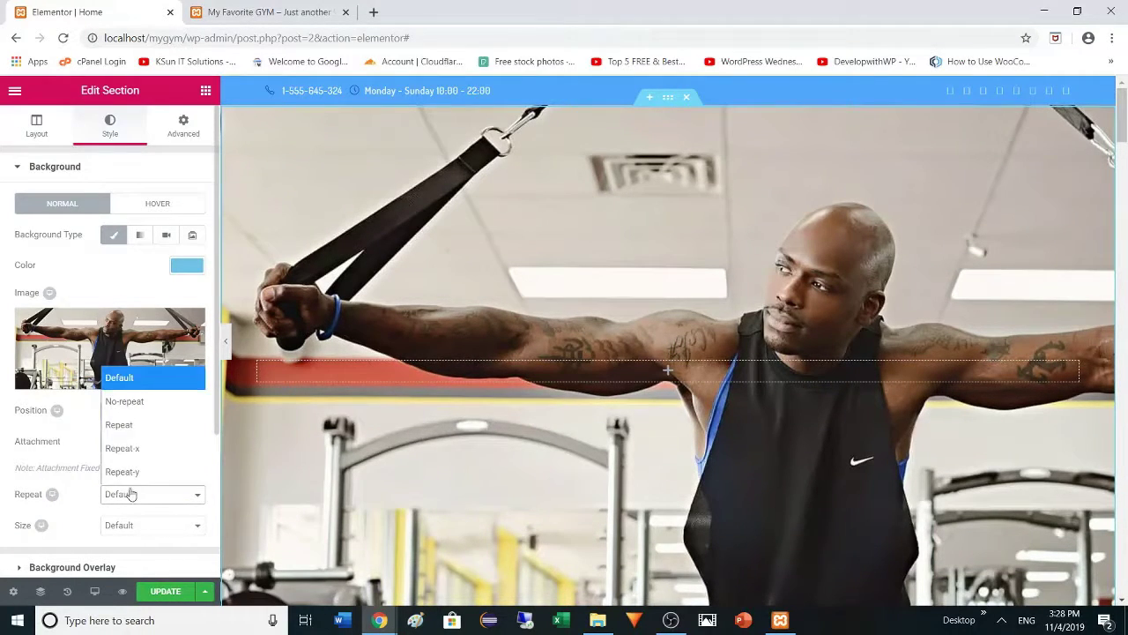
{"action": "left_click", "coordinate": [149, 402]}
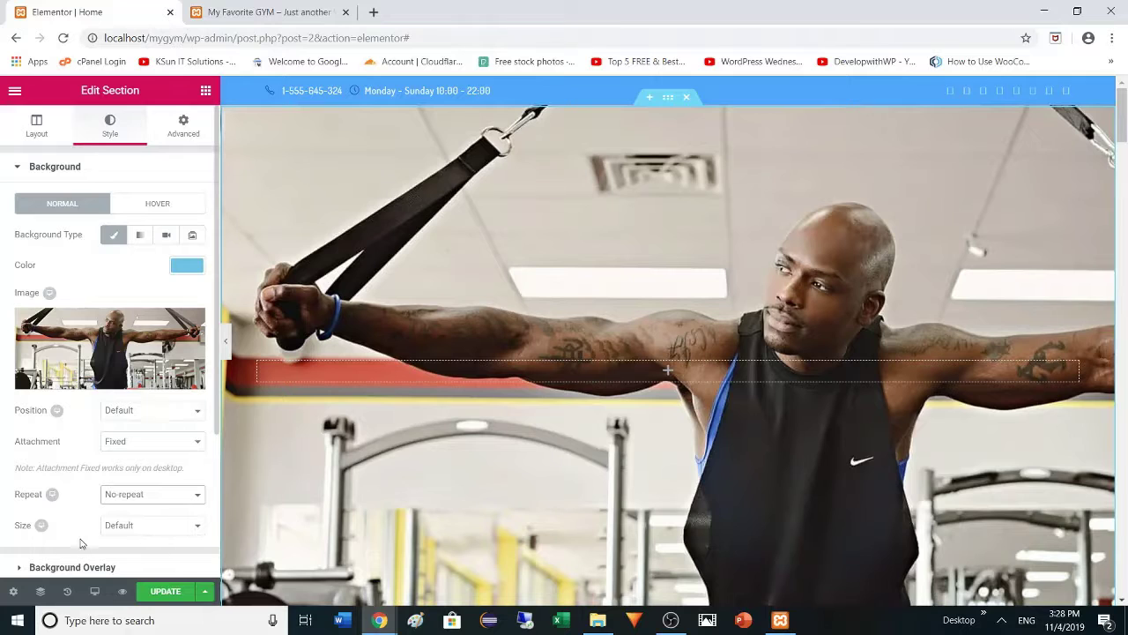
{"action": "left_click", "coordinate": [153, 526]}
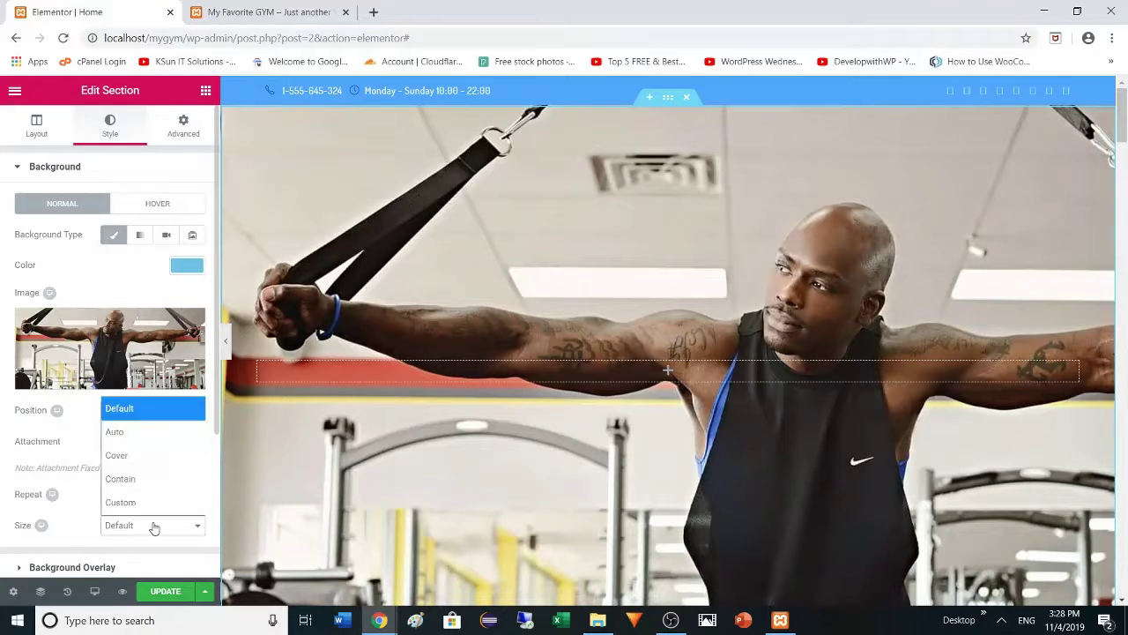
{"action": "left_click", "coordinate": [146, 455]}
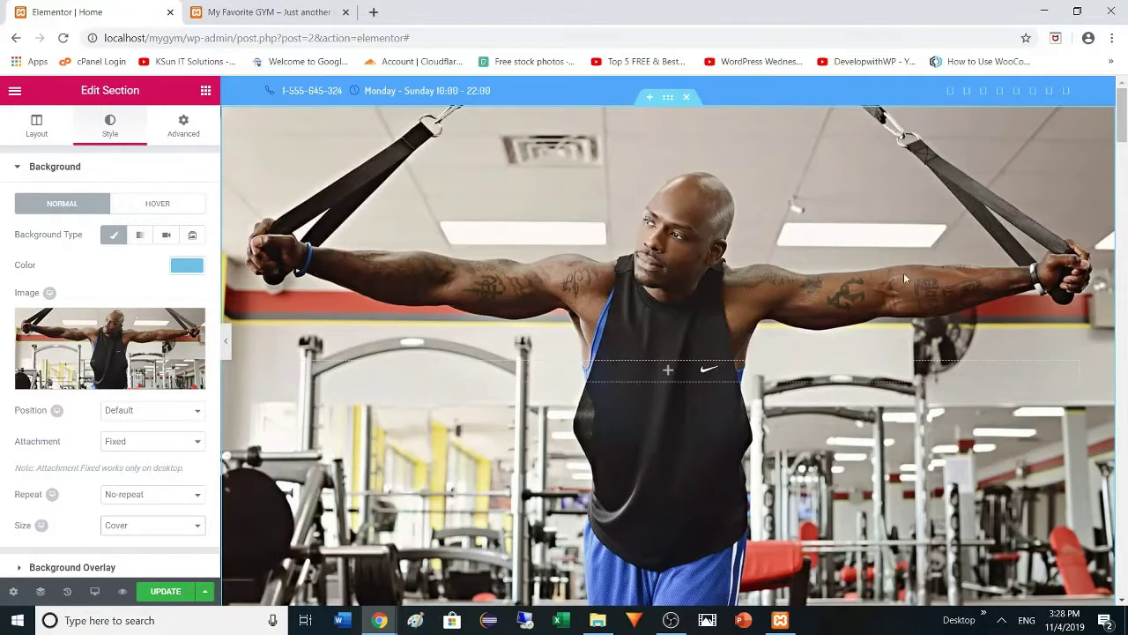
{"action": "left_click", "coordinate": [1122, 600]}
{"action": "left_click", "coordinate": [1122, 601]}
{"action": "left_click", "coordinate": [1122, 601]}
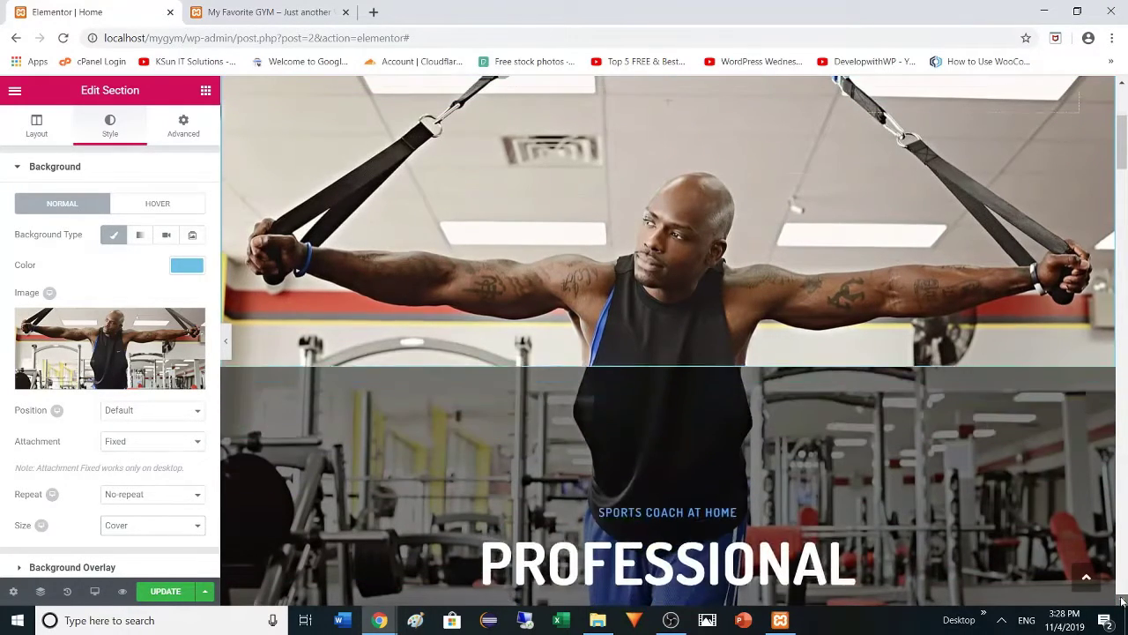
{"action": "left_click", "coordinate": [1122, 601]}
{"action": "left_click", "coordinate": [1122, 88]}
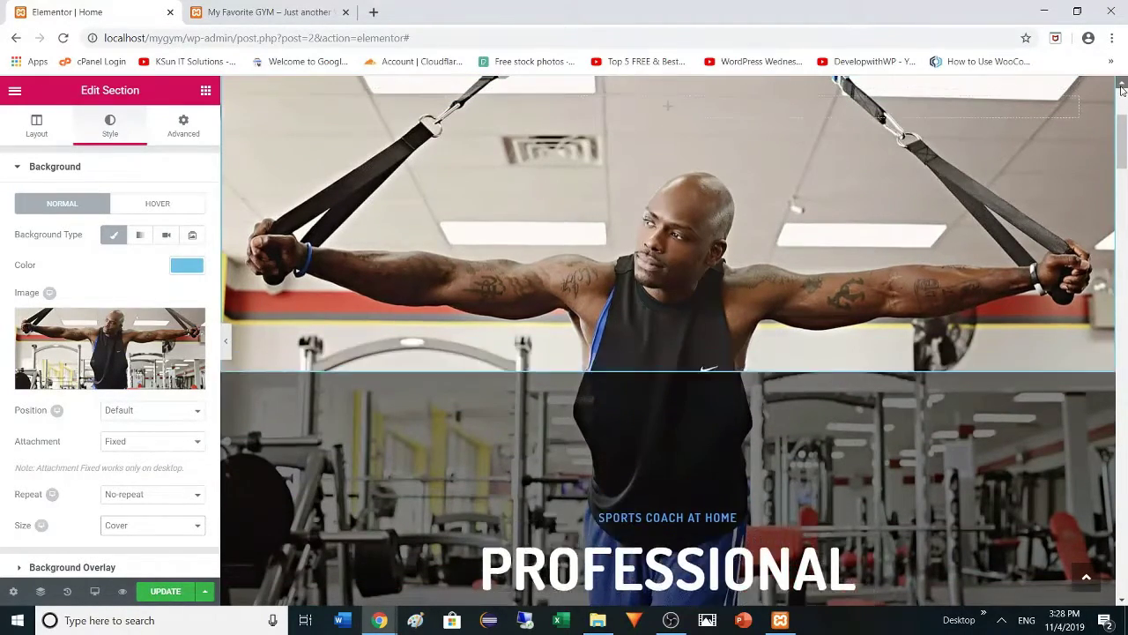
{"action": "left_click", "coordinate": [1122, 88]}
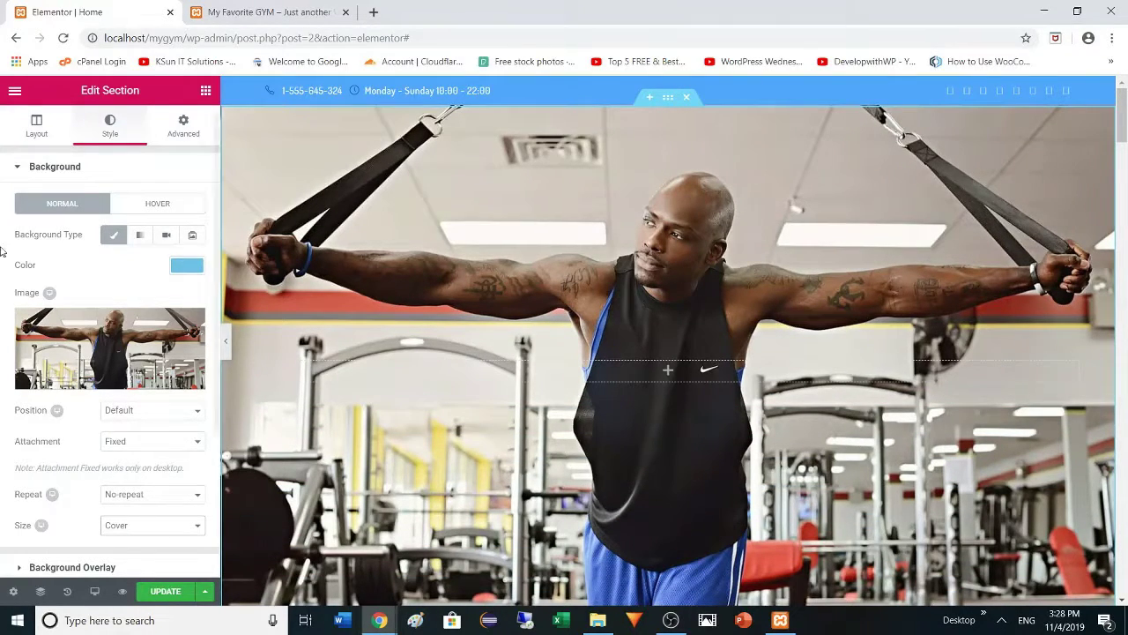
Apply a Classic black background overlay to the new section and update the page
{"action": "left_click", "coordinate": [18, 172]}
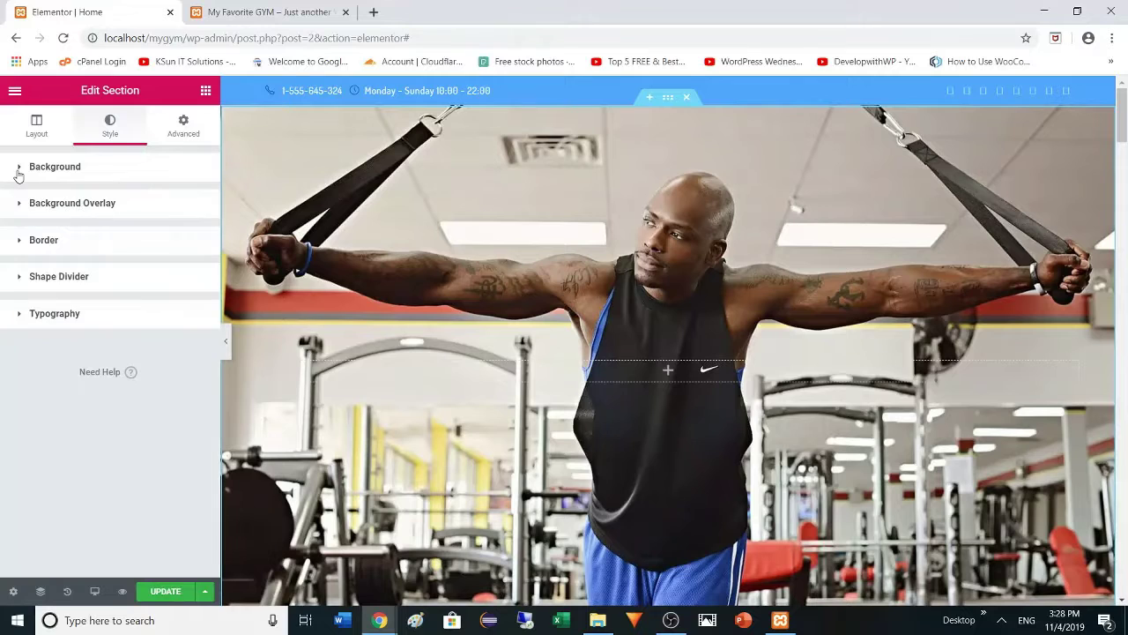
{"action": "left_click", "coordinate": [17, 210]}
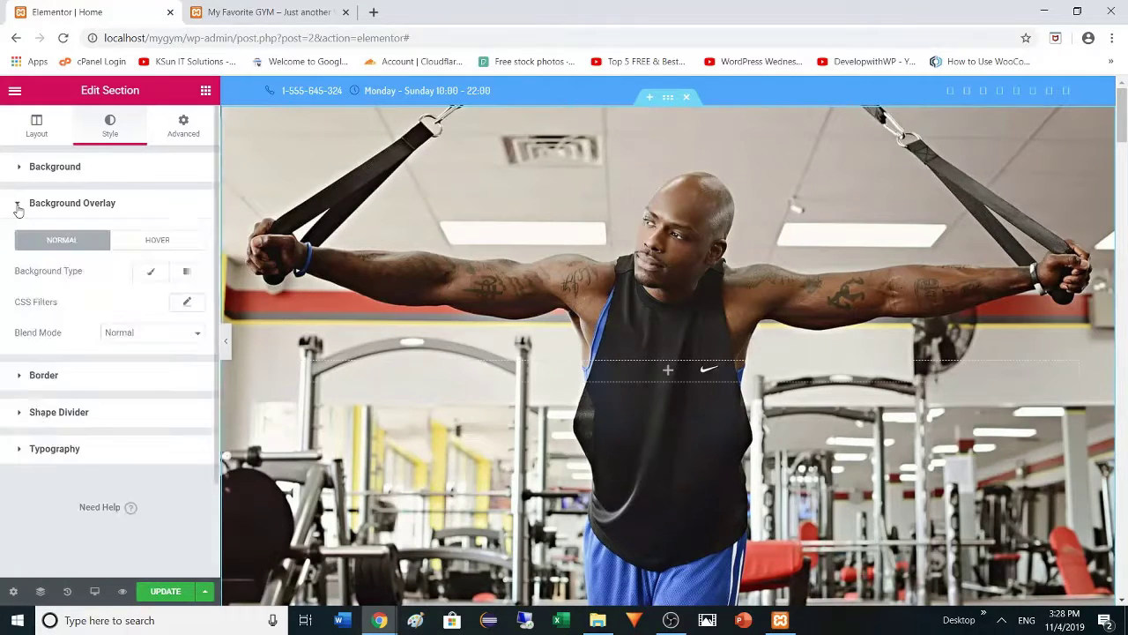
{"action": "left_click", "coordinate": [151, 274]}
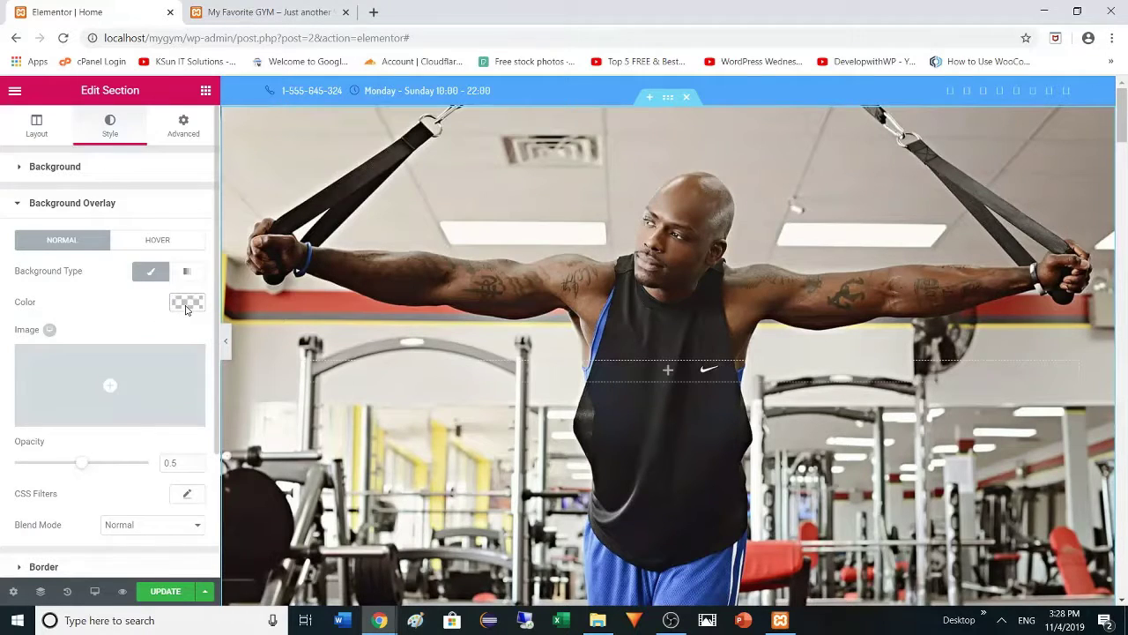
{"action": "left_click", "coordinate": [186, 305]}
{"action": "left_click", "coordinate": [133, 477]}
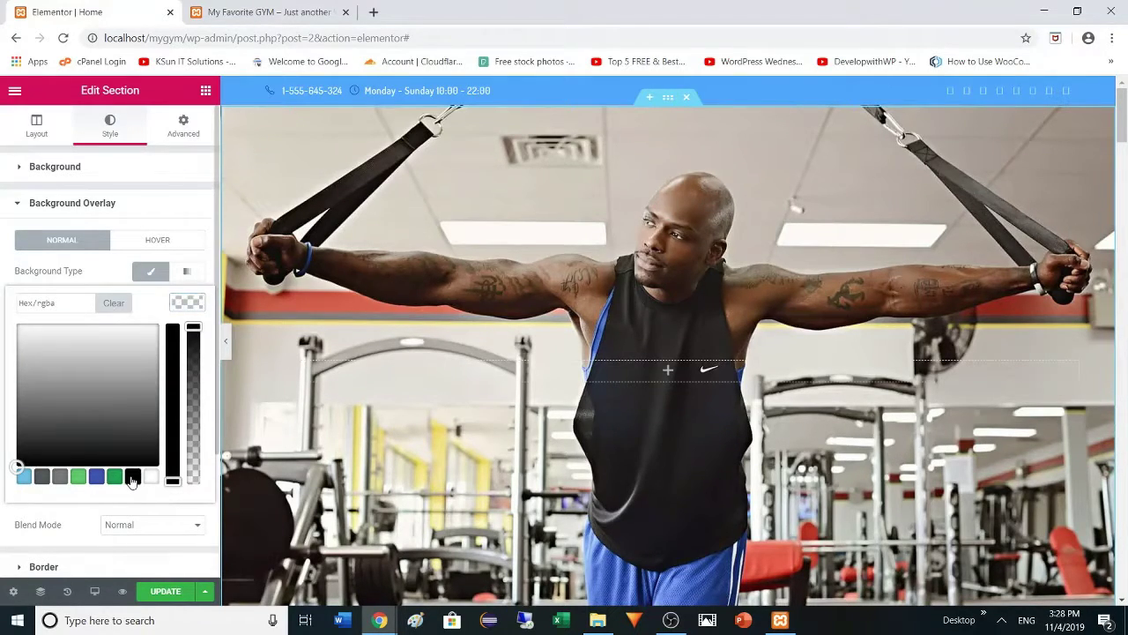
{"action": "left_click", "coordinate": [165, 592]}
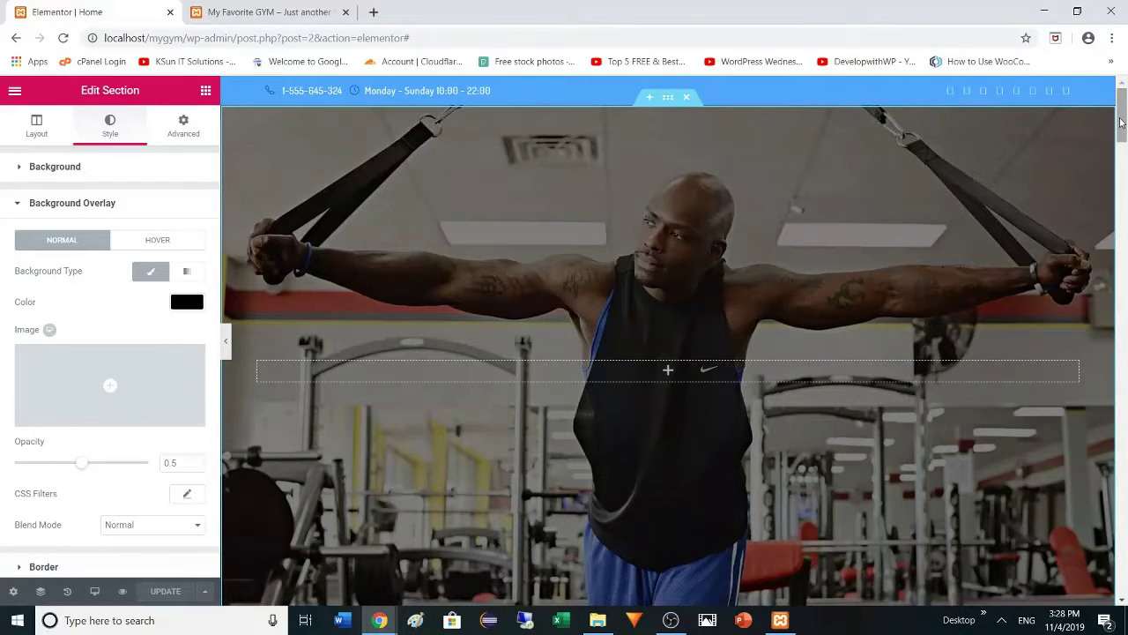
Add a centred heading reading "sports coach at home" to the new hero section
{"action": "mouse_move", "coordinate": [1121, 121]}
{"action": "left_mouse_down"}
{"action": "mouse_move", "coordinate": [1121, 141]}
{"action": "mouse_move", "coordinate": [1121, 113]}
{"action": "left_mouse_up"}
{"action": "left_click", "coordinate": [204, 92]}
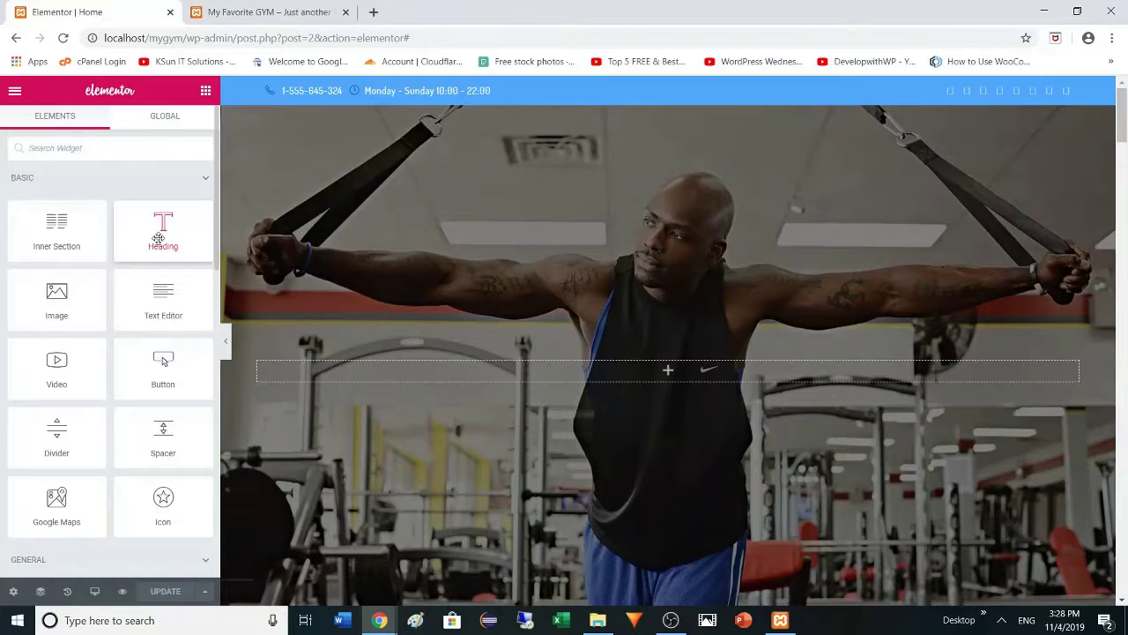
{"action": "left_click_drag", "start_coordinate": [158, 238], "coordinate": [695, 369]}
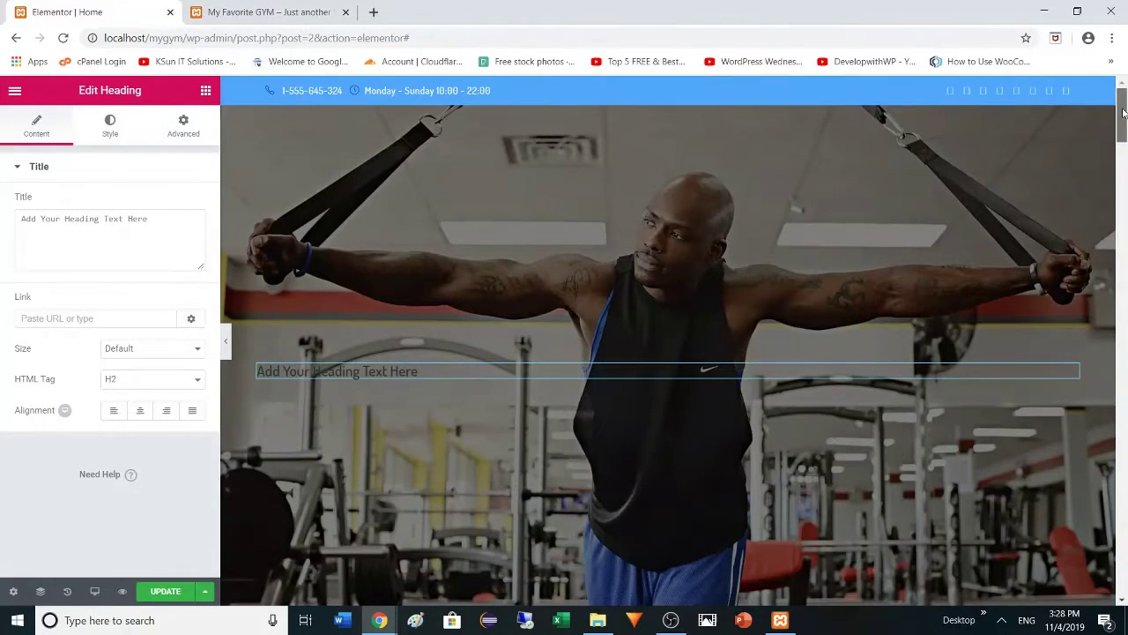
{"action": "mouse_move", "coordinate": [1124, 112]}
{"action": "left_mouse_down"}
{"action": "mouse_move", "coordinate": [1124, 179]}
{"action": "mouse_move", "coordinate": [1125, 117]}
{"action": "left_mouse_up"}
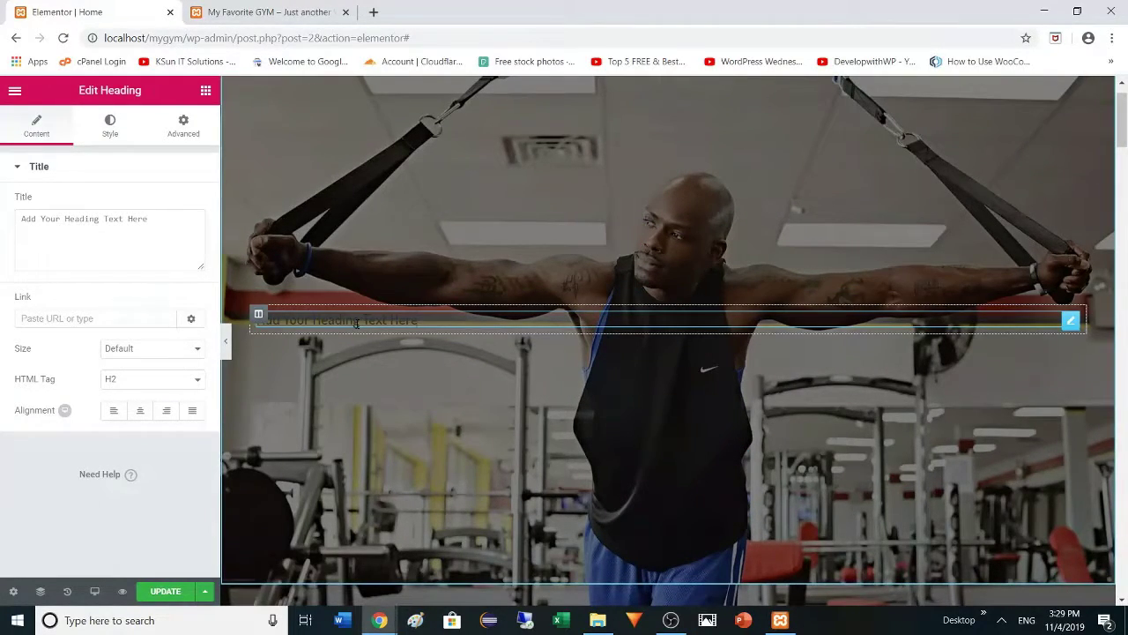
{"action": "triple_click", "coordinate": [113, 221]}
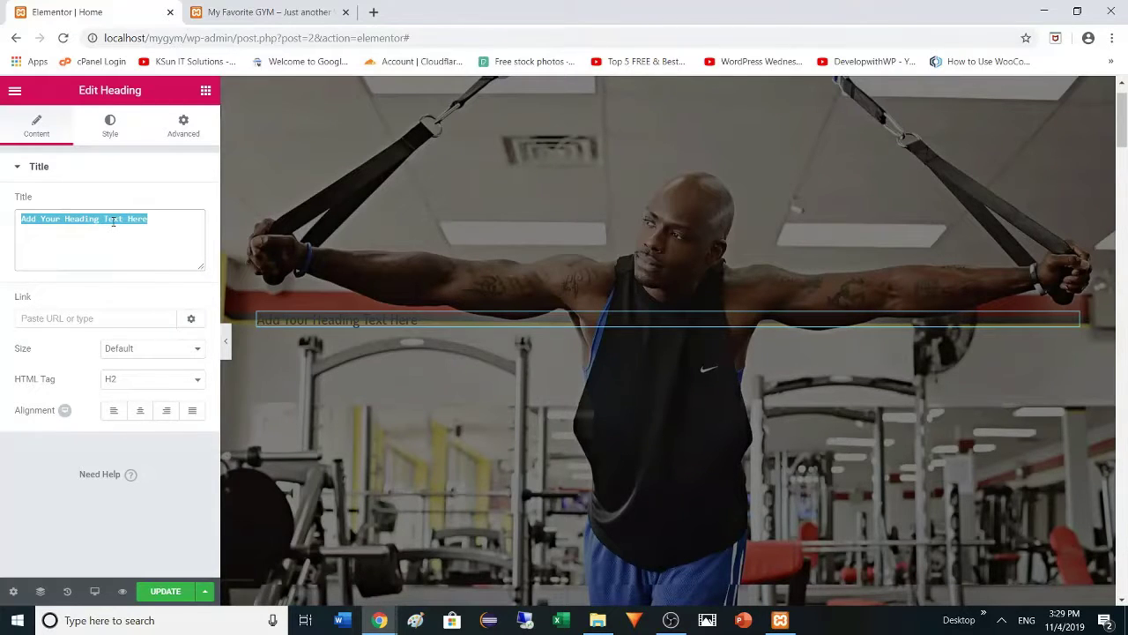
{"action": "type", "text": "sports coach at home"}
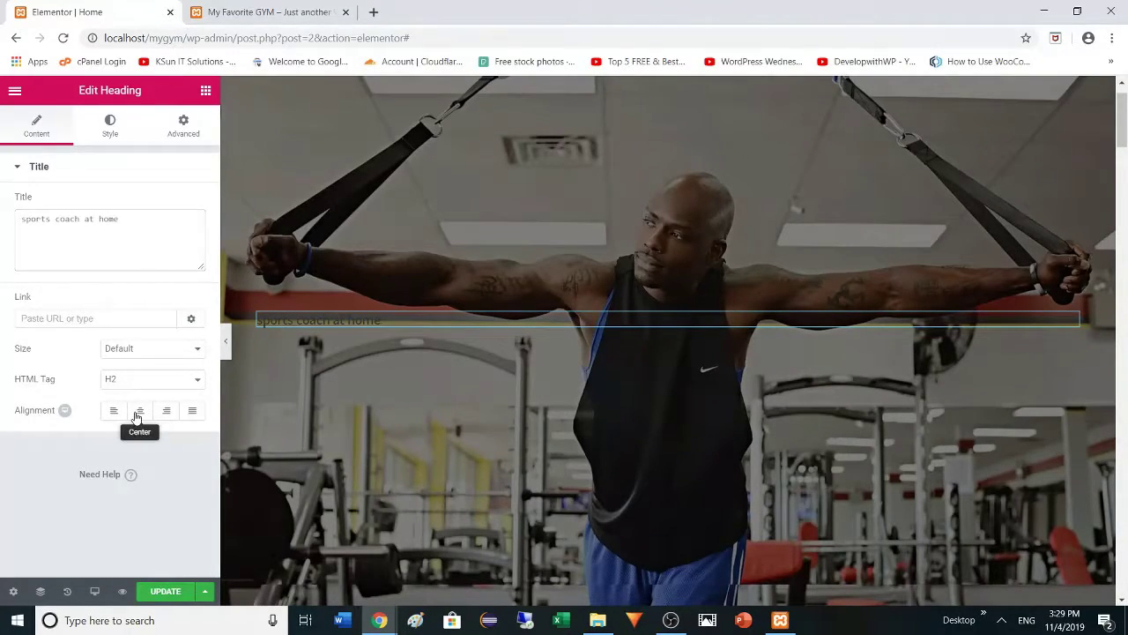
{"action": "left_click", "coordinate": [138, 411]}
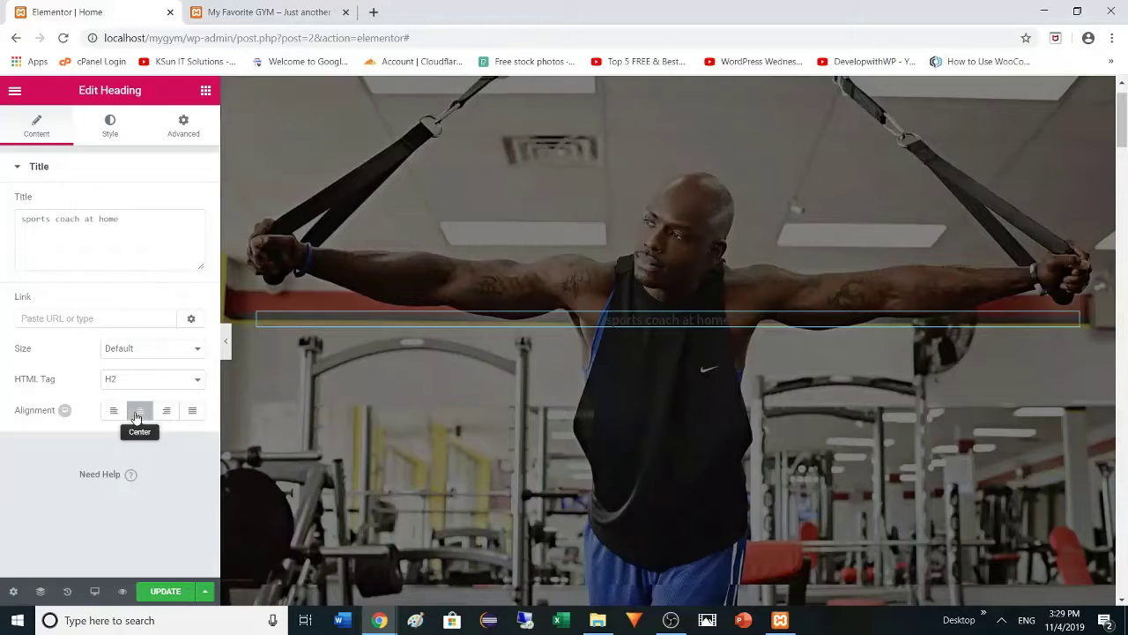
Set the "sports coach at home" heading's text colour to light blue #6ec1e4
{"action": "left_click", "coordinate": [110, 134]}
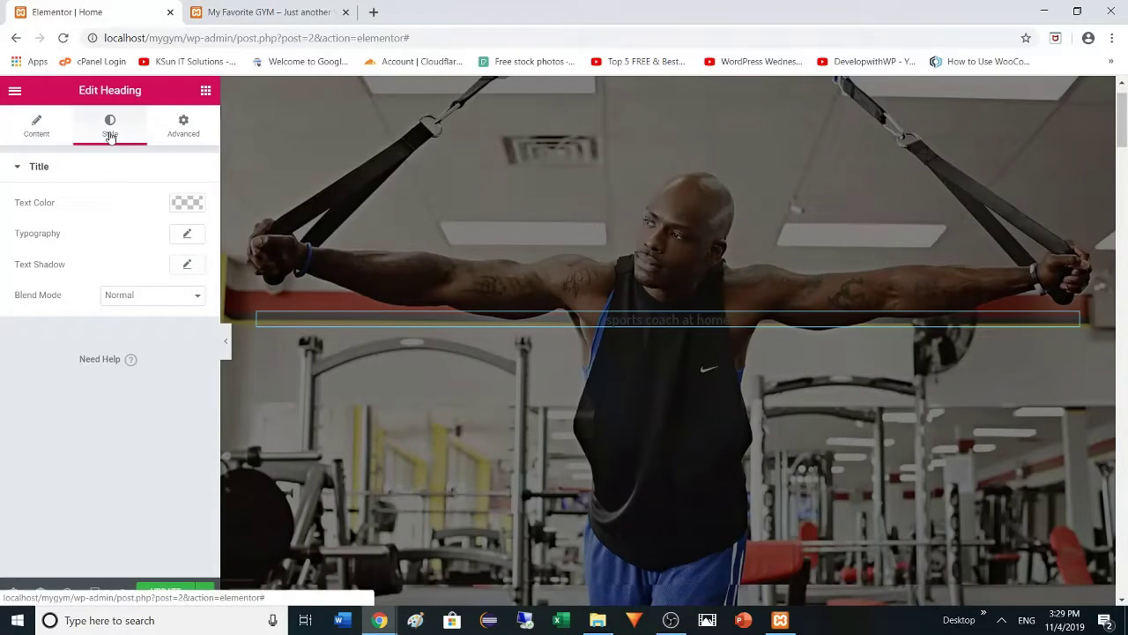
{"action": "left_click", "coordinate": [183, 204]}
{"action": "left_click", "coordinate": [24, 377]}
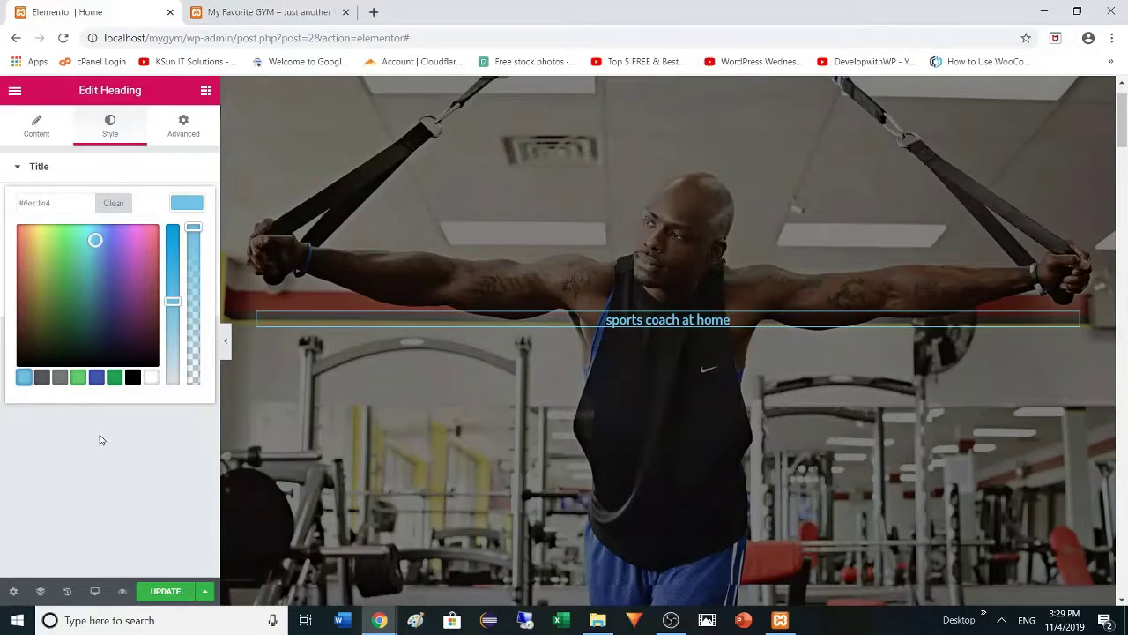
{"action": "left_click", "coordinate": [98, 395]}
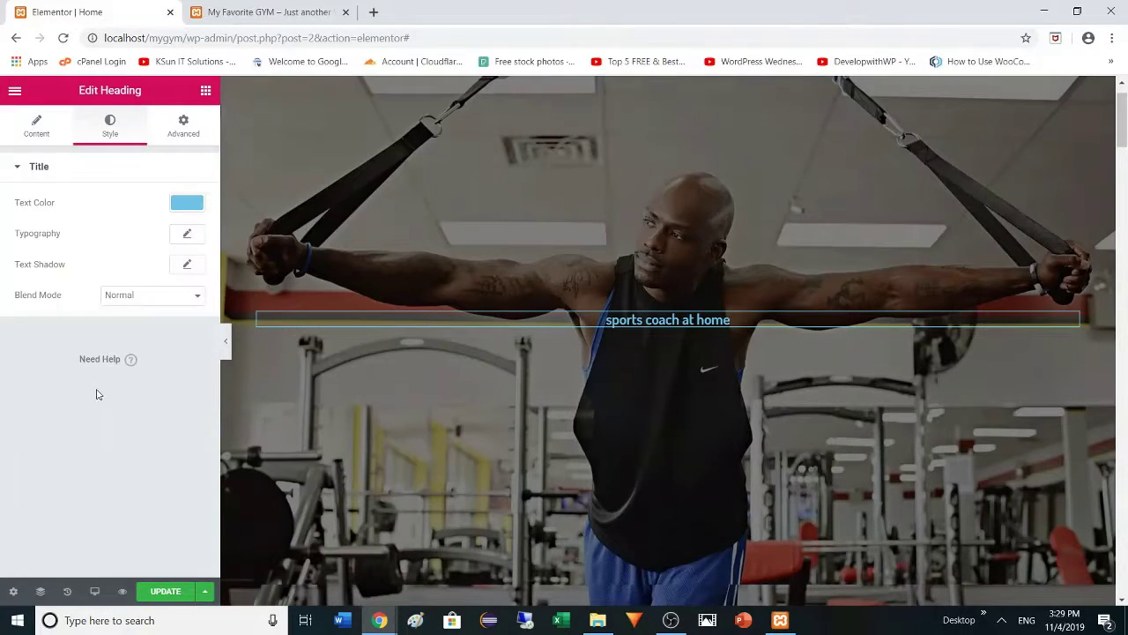
Set the "sports coach at home" heading's typography to 16 px, weight 400 and Uppercase, and update the page
{"action": "left_click", "coordinate": [187, 234]}
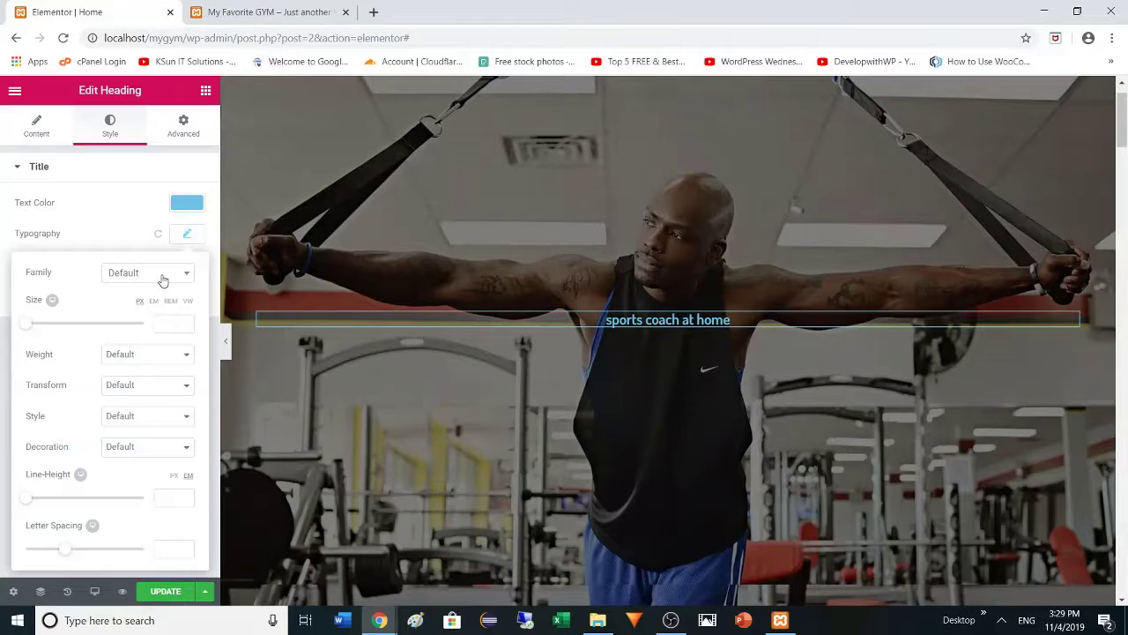
{"action": "left_click", "coordinate": [162, 275]}
{"action": "left_click", "coordinate": [162, 275]}
{"action": "left_click", "coordinate": [163, 325]}
{"action": "type", "text": "16"}
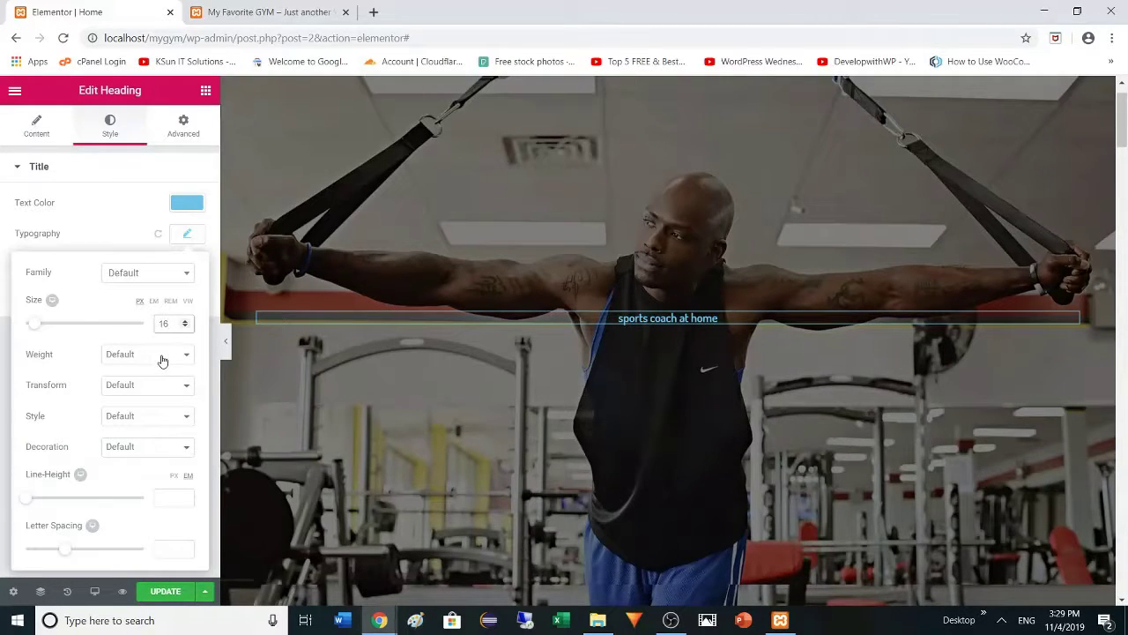
{"action": "left_click", "coordinate": [162, 359]}
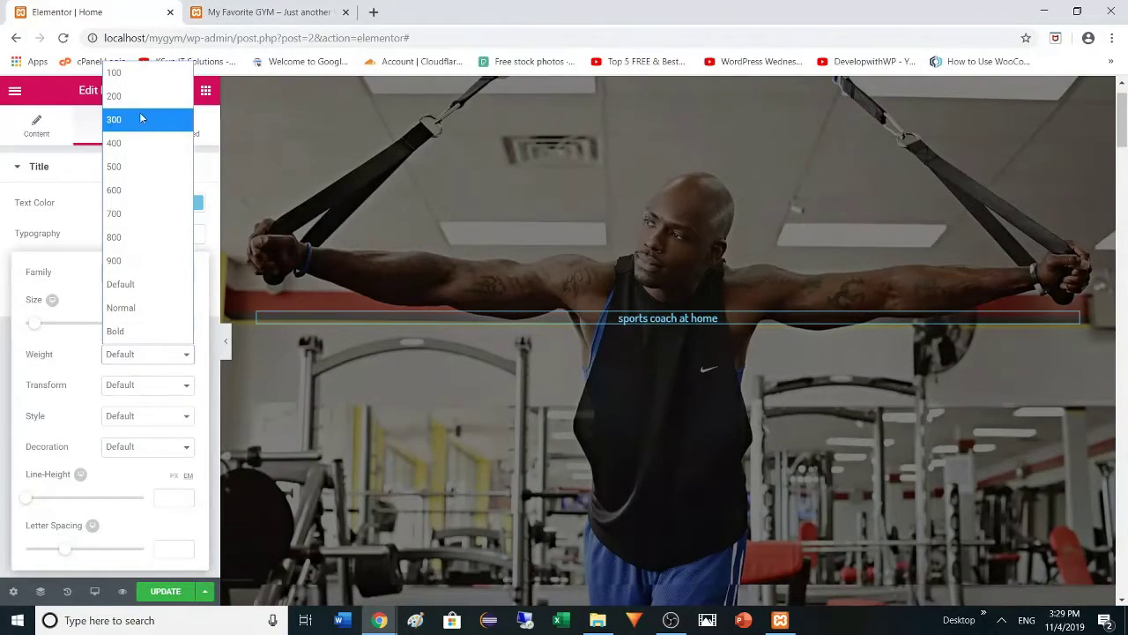
{"action": "left_click", "coordinate": [136, 143]}
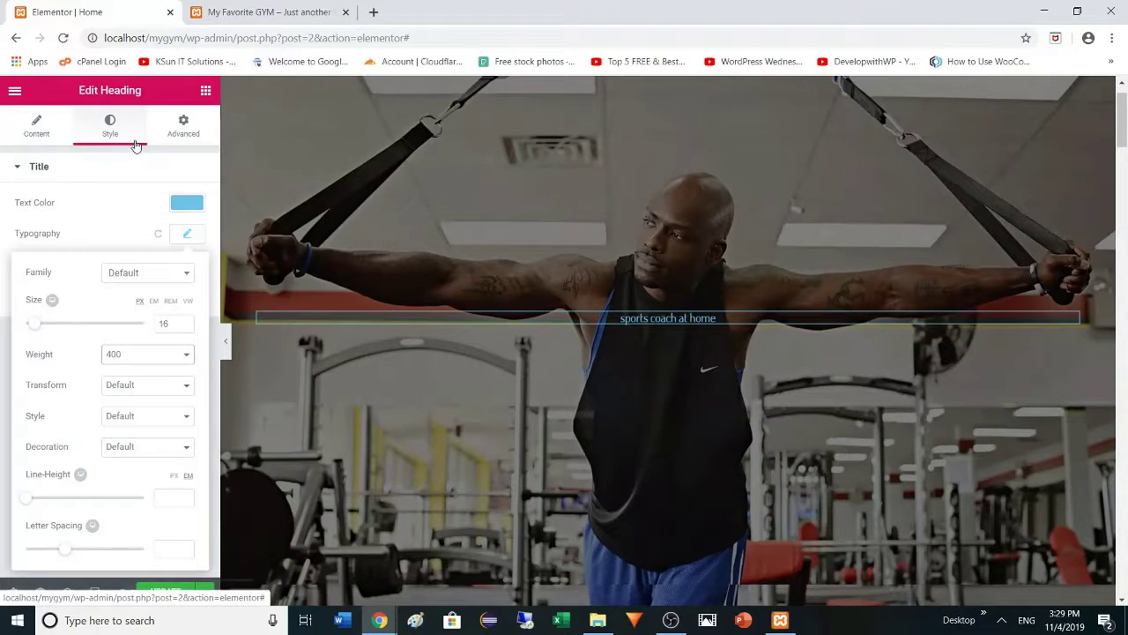
{"action": "left_click", "coordinate": [162, 385]}
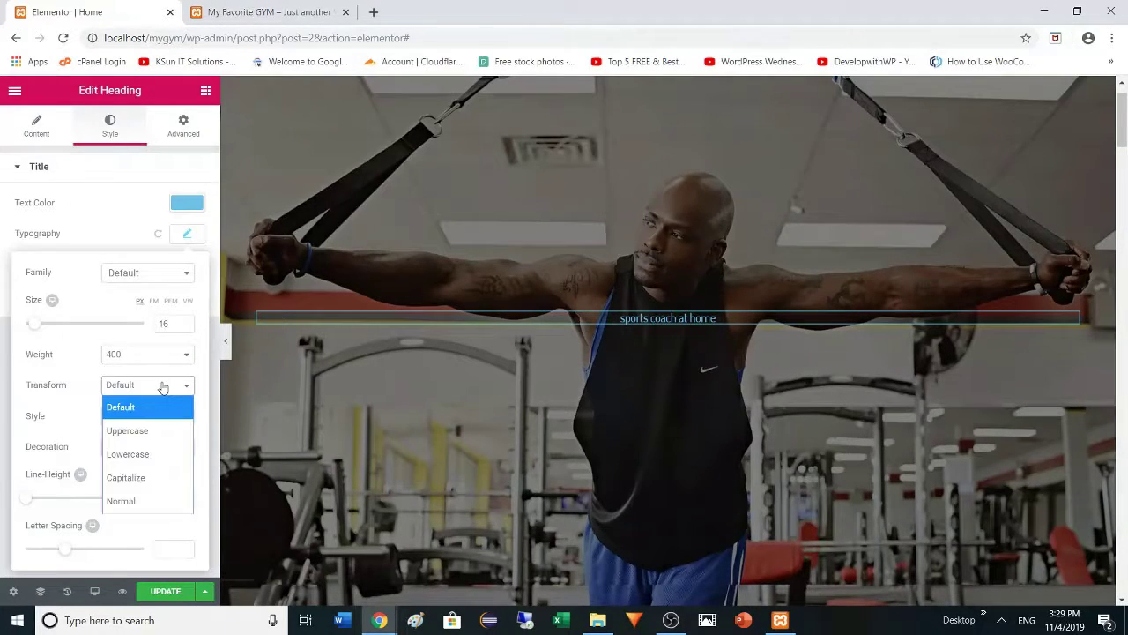
{"action": "left_click", "coordinate": [164, 429]}
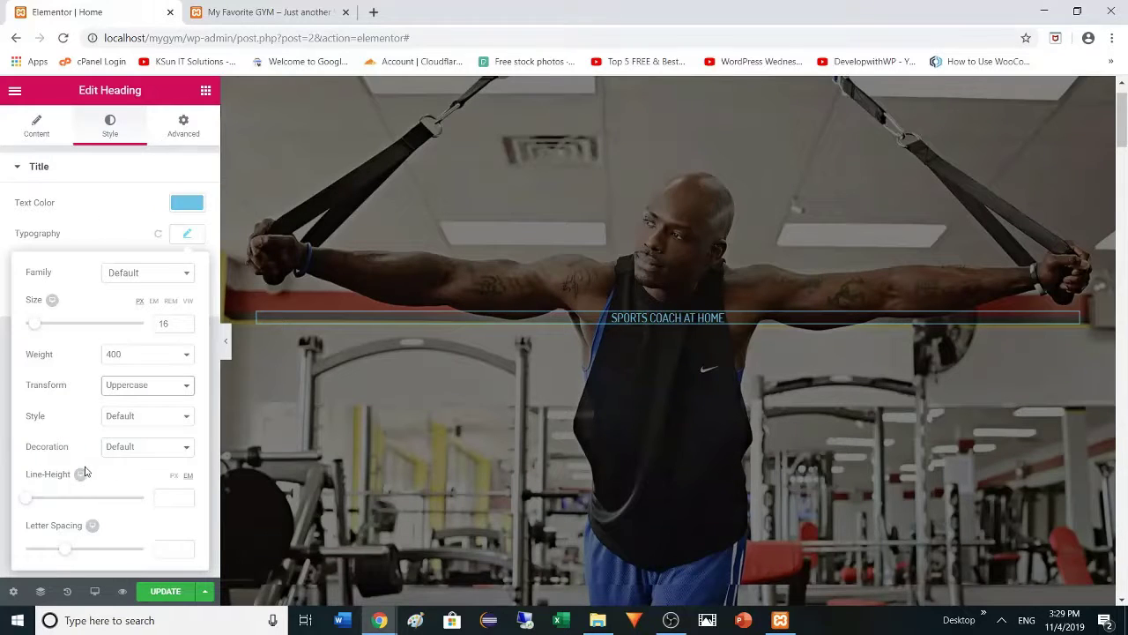
{"action": "left_click", "coordinate": [173, 592]}
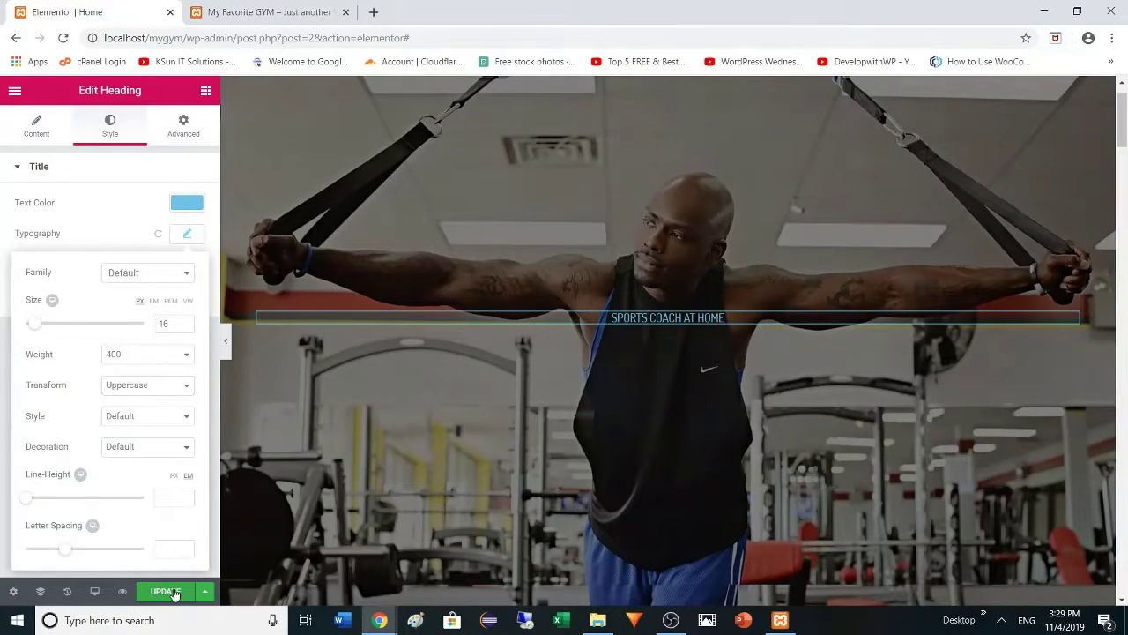
Add a second centred heading reading "professional" directly below the "sports coach at home" heading
{"action": "left_click", "coordinate": [205, 92]}
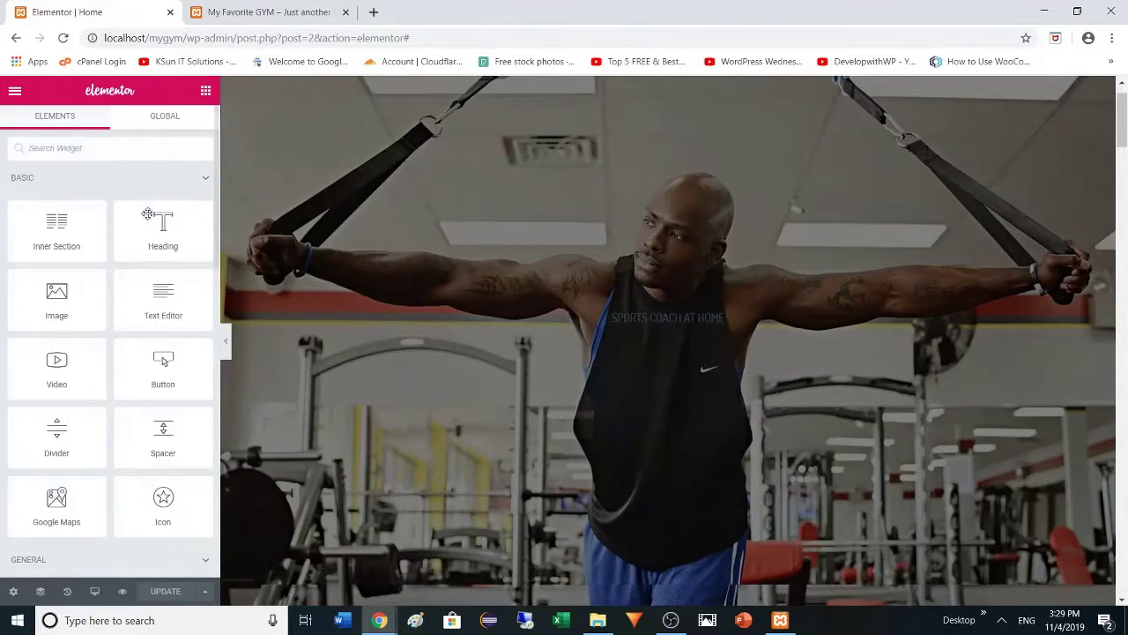
{"action": "left_click_drag", "start_coordinate": [155, 236], "coordinate": [639, 328]}
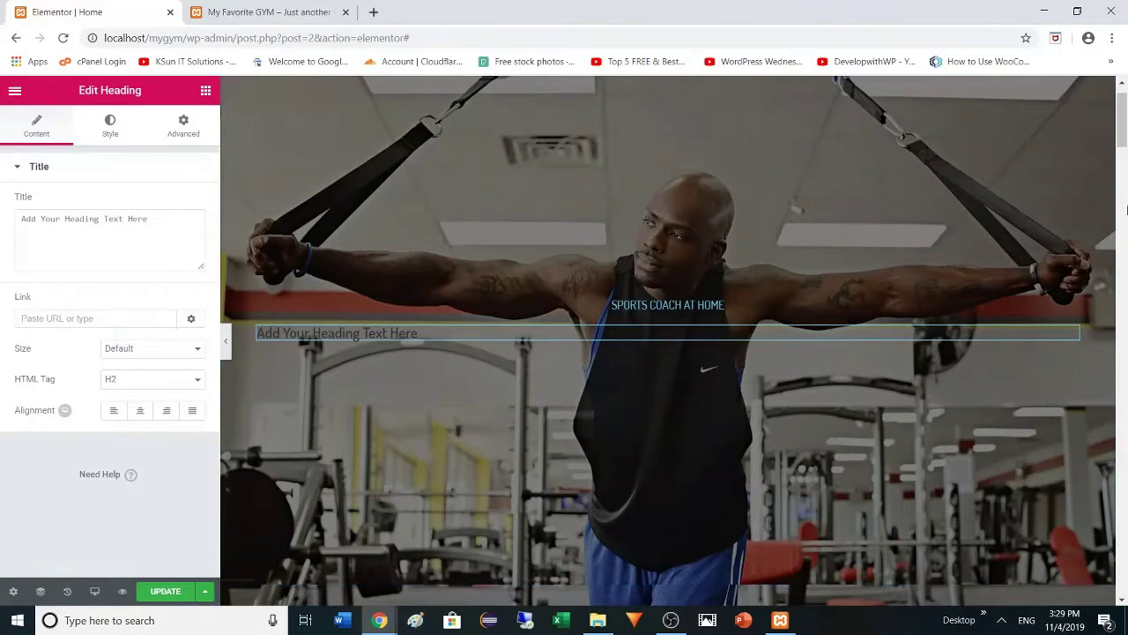
{"action": "left_click_drag", "start_coordinate": [1123, 139], "coordinate": [1090, 150]}
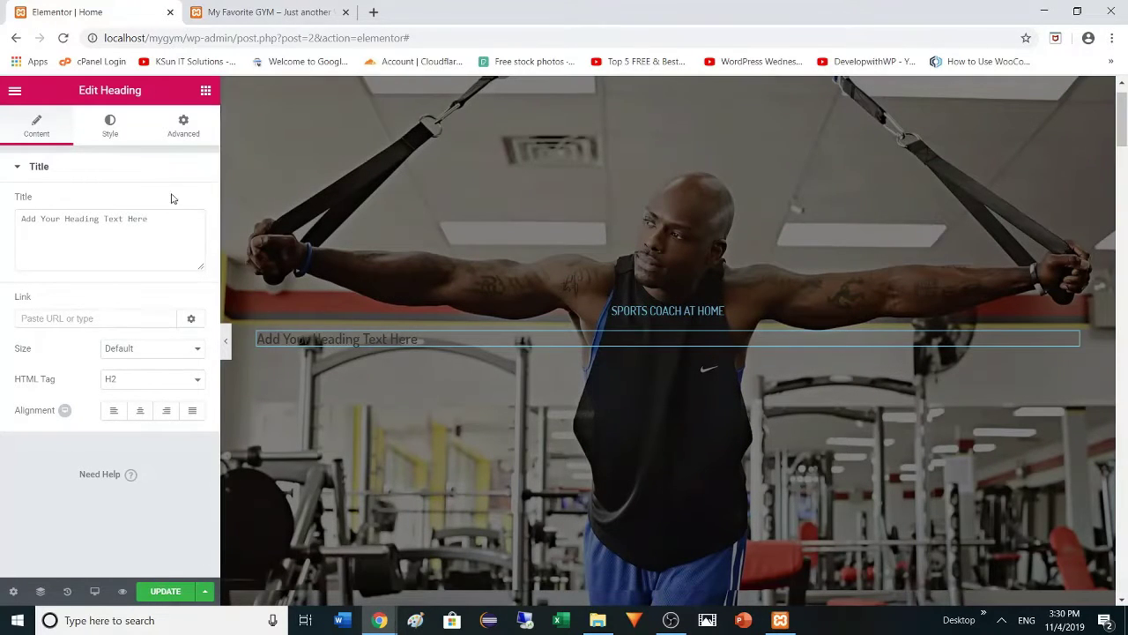
{"action": "triple_click", "coordinate": [122, 216]}
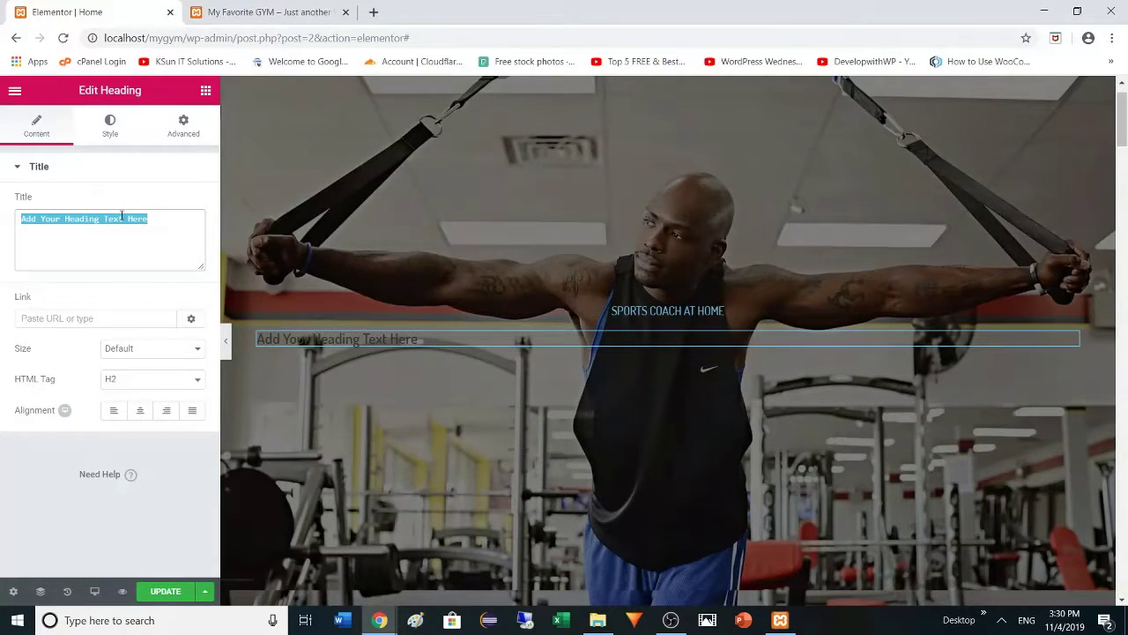
{"action": "type", "text": "professional"}
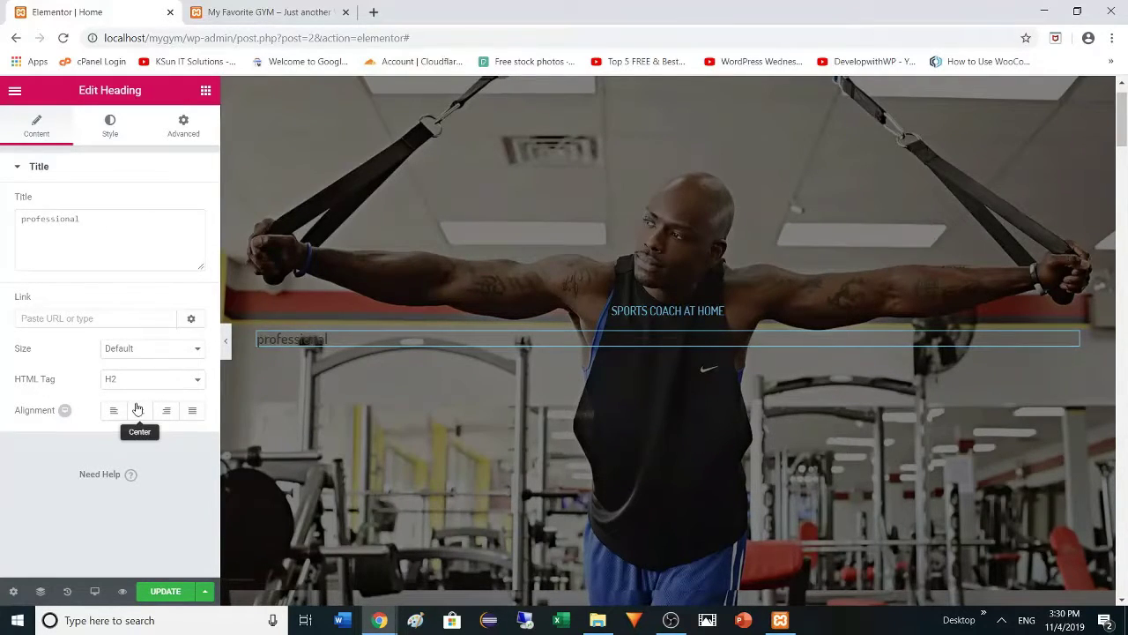
{"action": "left_click", "coordinate": [140, 410]}
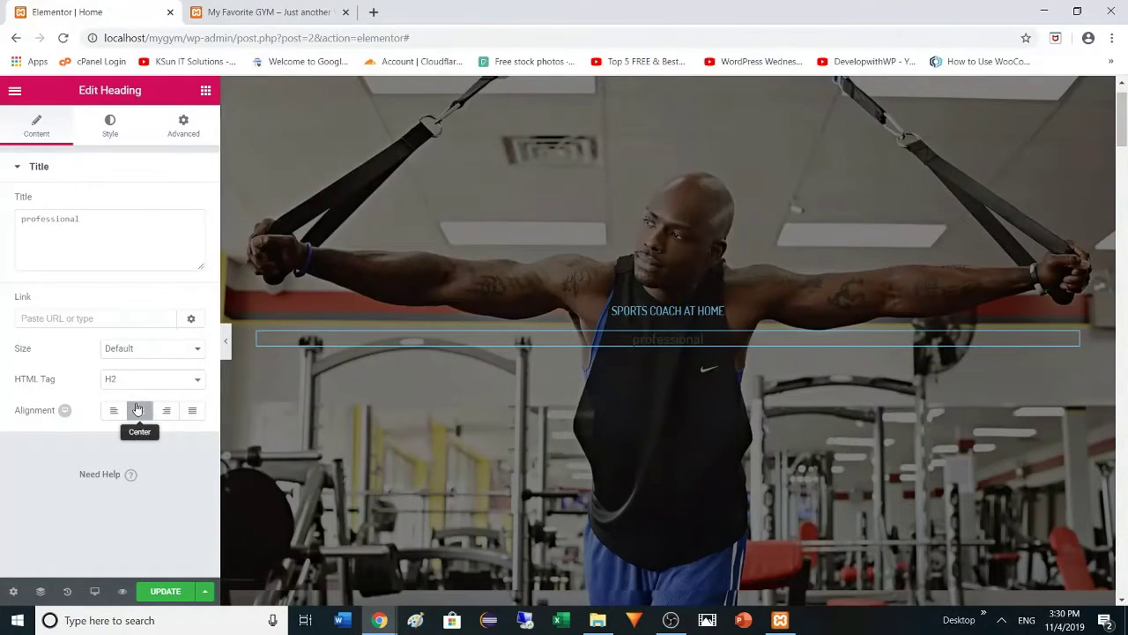
Set the "professional" heading's text colour to white #ffffff
{"action": "left_click", "coordinate": [108, 130]}
{"action": "left_click", "coordinate": [186, 202]}
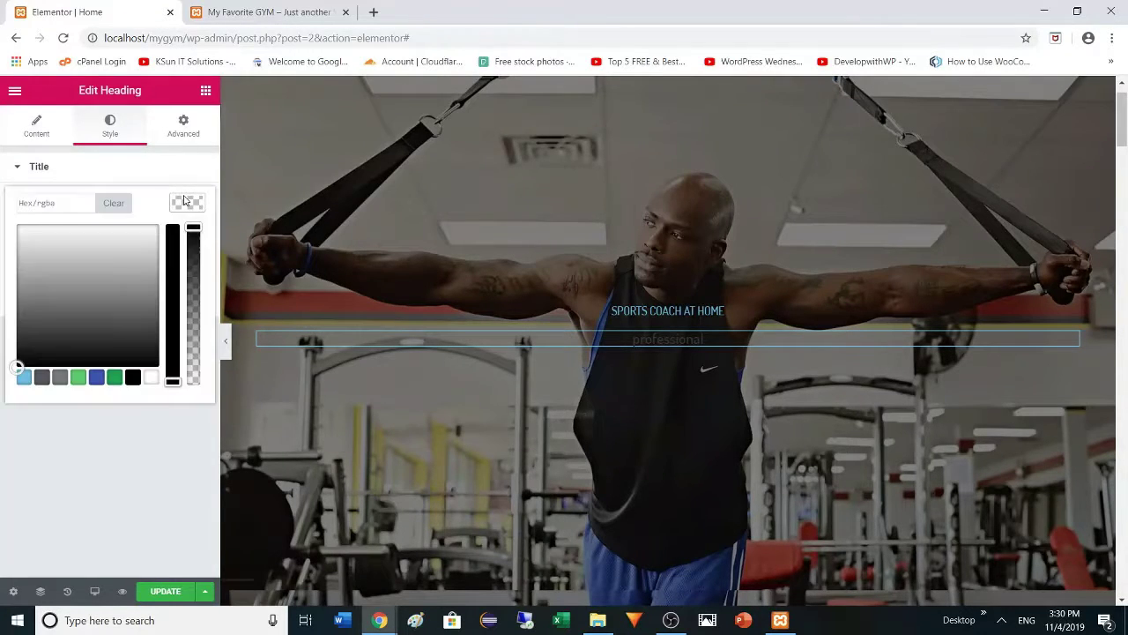
{"action": "left_click", "coordinate": [152, 378]}
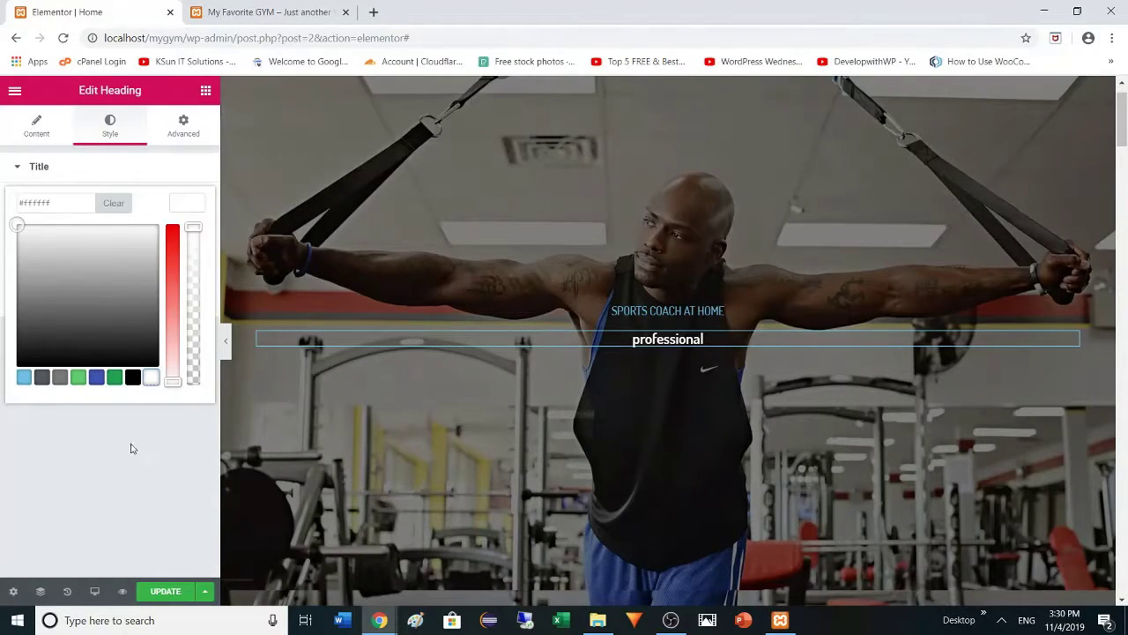
{"action": "left_click", "coordinate": [133, 452]}
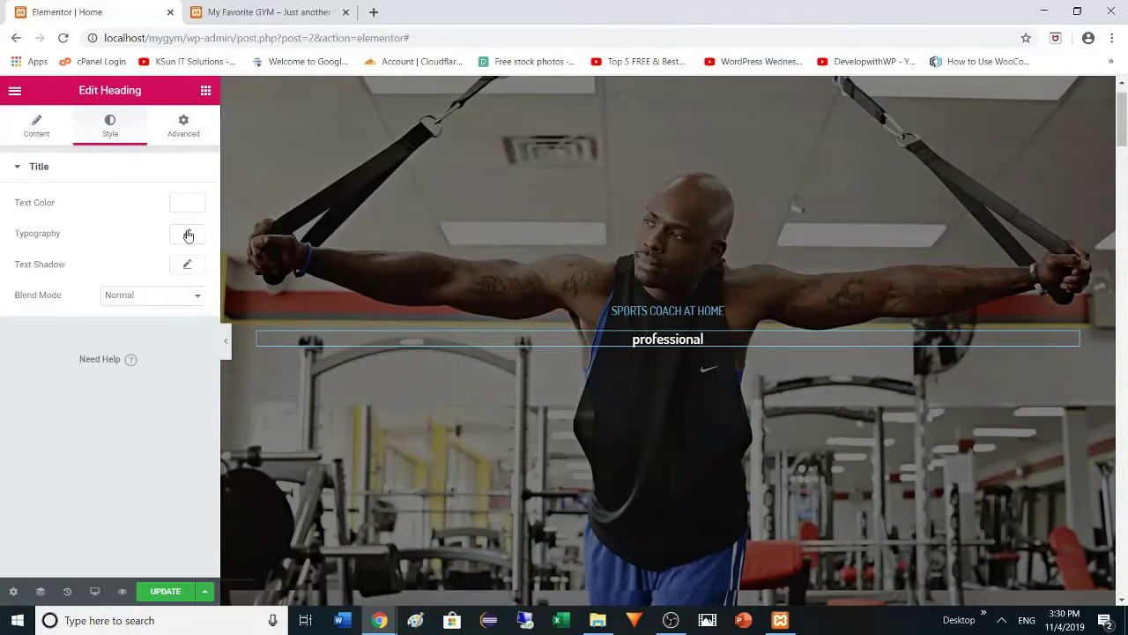
Set the "professional" heading's typography to 80 px, Uppercase and Bold, and update the page
{"action": "left_click", "coordinate": [188, 234]}
{"action": "left_click", "coordinate": [168, 323]}
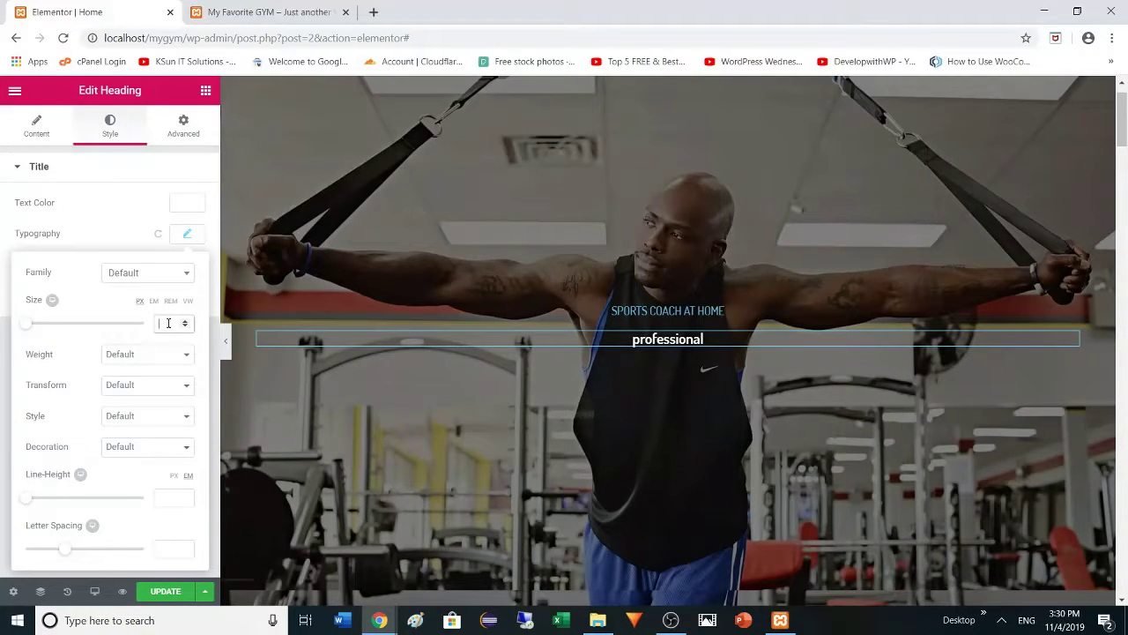
{"action": "type", "text": "80"}
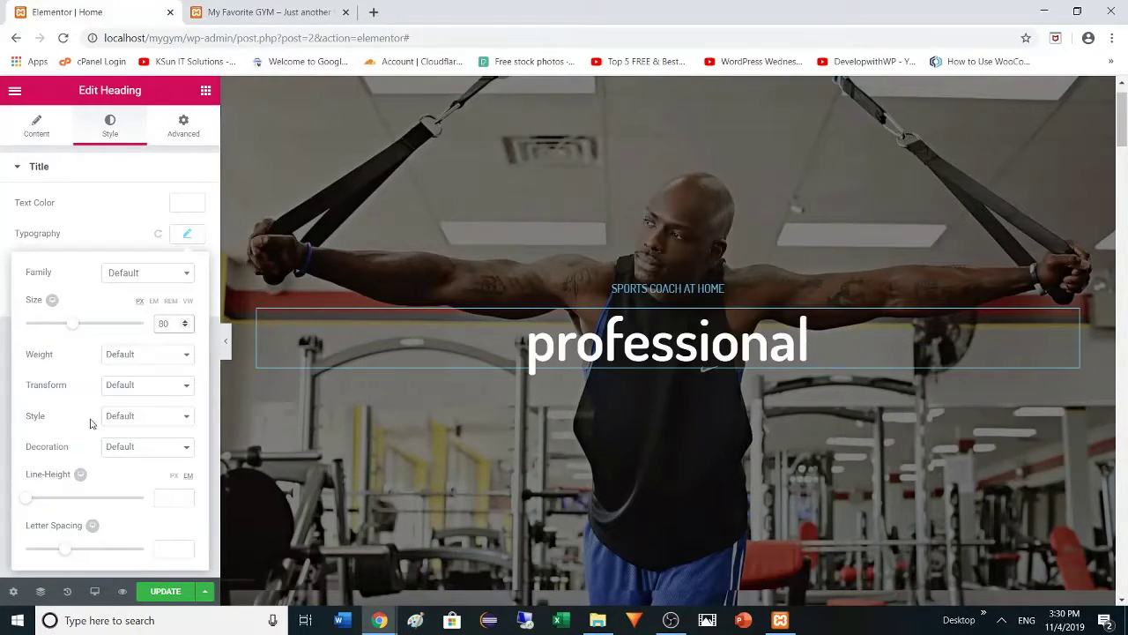
{"action": "left_click", "coordinate": [136, 388]}
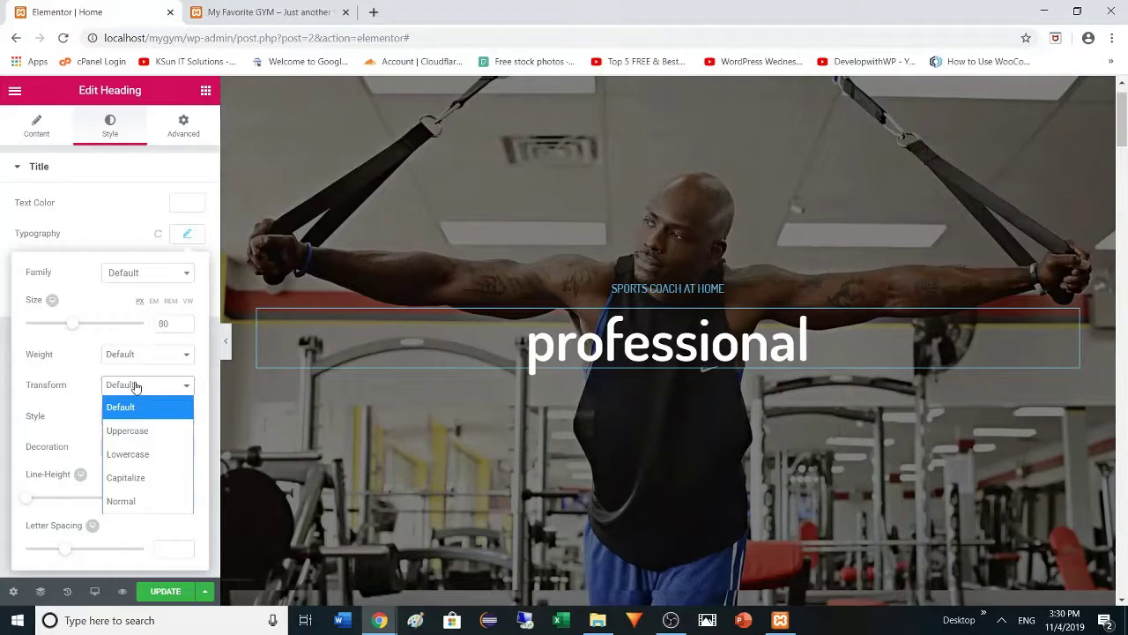
{"action": "left_click", "coordinate": [142, 432]}
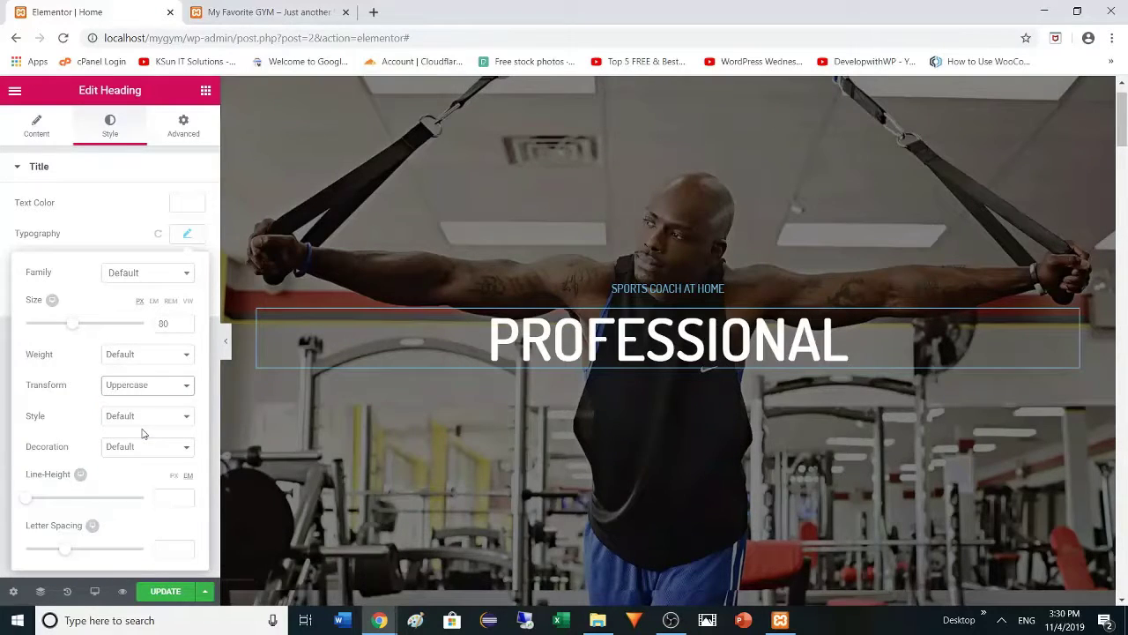
{"action": "left_click", "coordinate": [177, 357]}
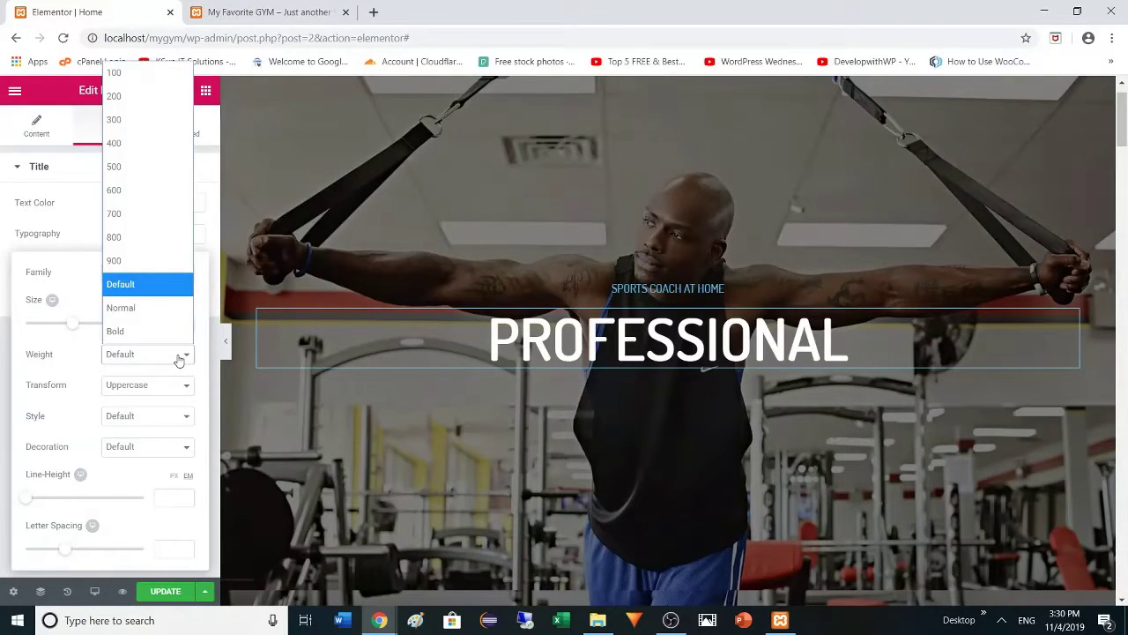
{"action": "left_click", "coordinate": [131, 331]}
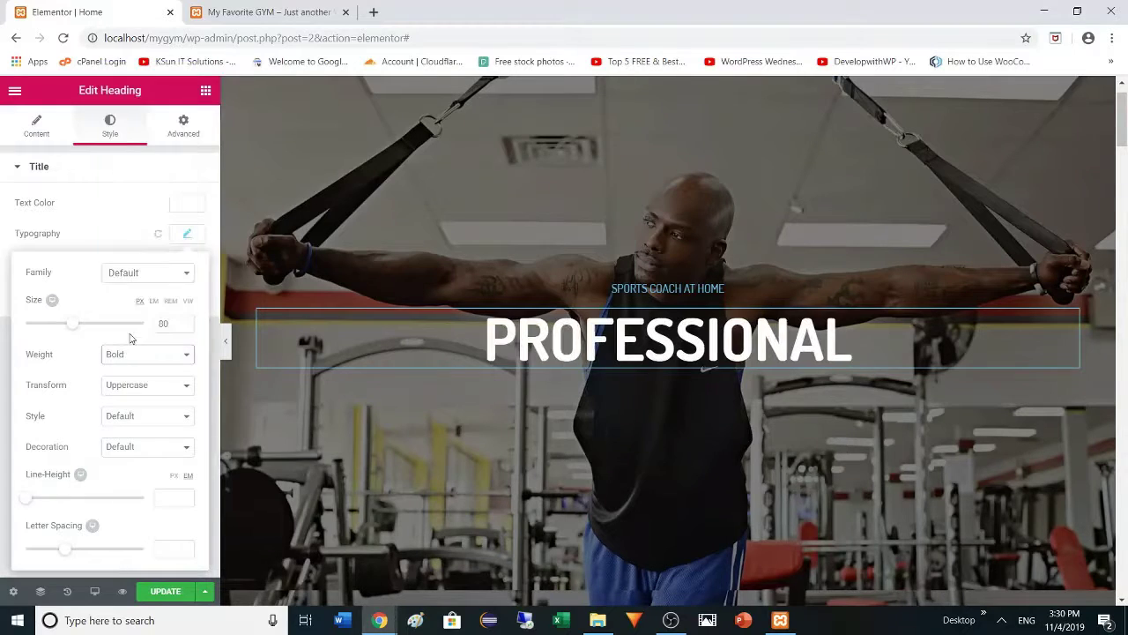
{"action": "left_click", "coordinate": [514, 456]}
{"action": "left_click", "coordinate": [166, 591]}
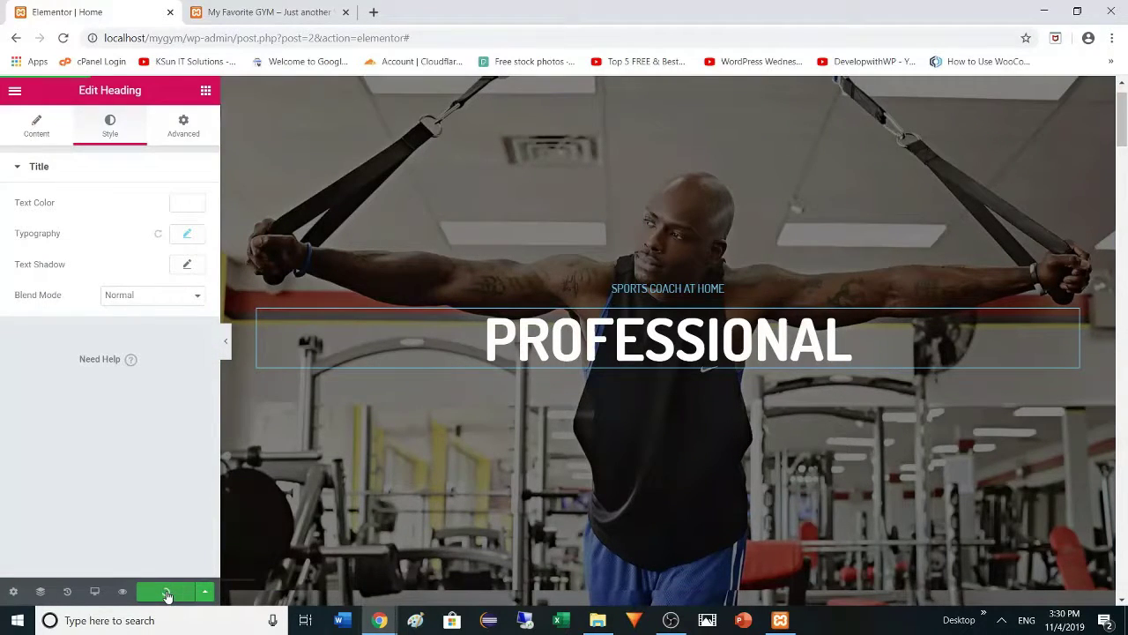
Add a third centred heading reading "sports coach" directly below the "professional" heading
{"action": "left_click", "coordinate": [205, 92]}
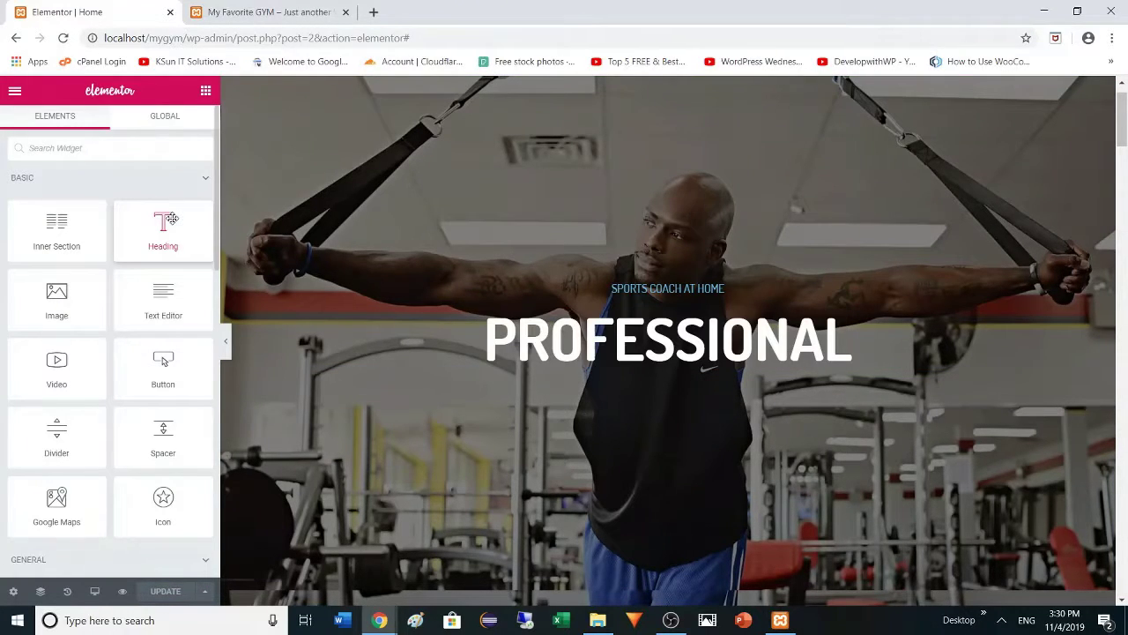
{"action": "left_click_drag", "start_coordinate": [163, 224], "coordinate": [732, 362]}
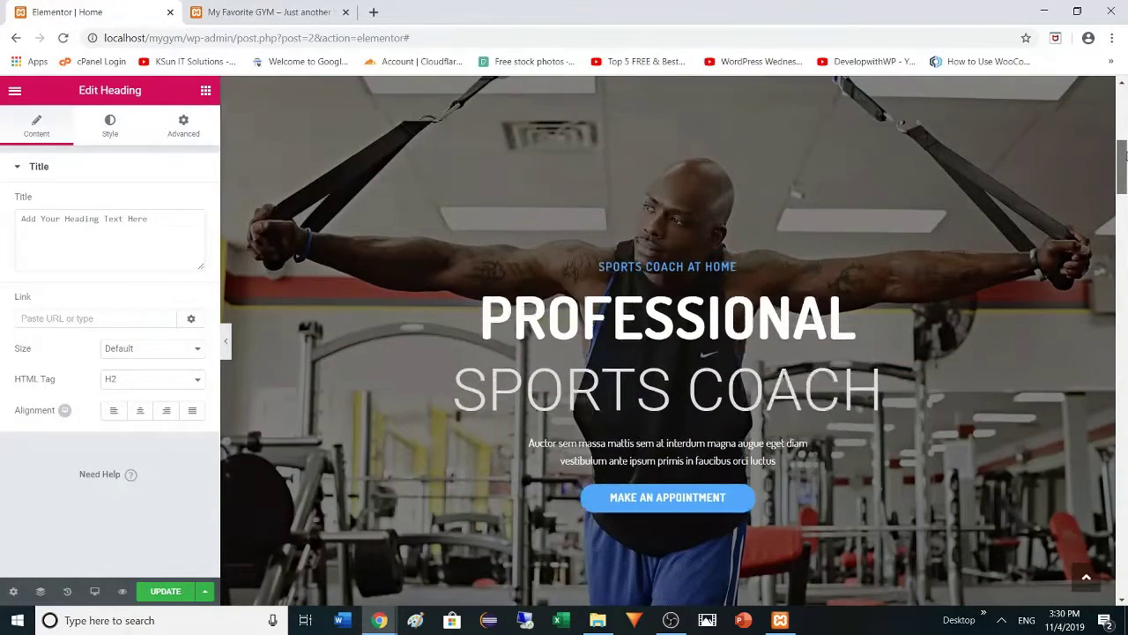
{"action": "scroll", "coordinate": [1123, 108], "scroll_direction": "up", "scroll_amount": 1}
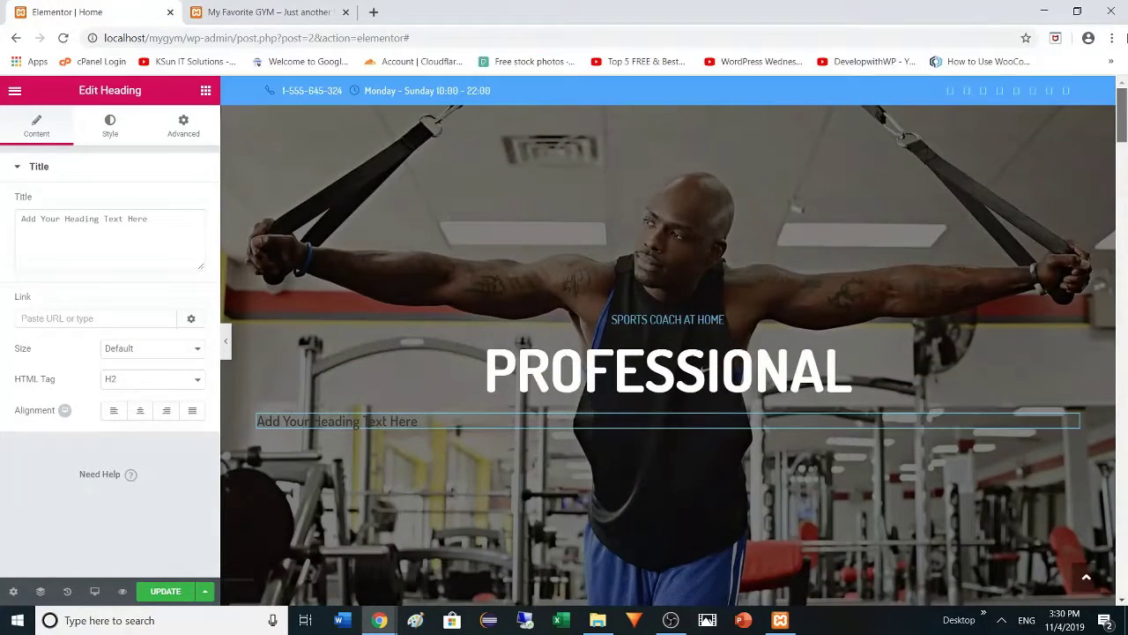
{"action": "triple_click", "coordinate": [128, 213]}
{"action": "type", "text": "sports coach"}
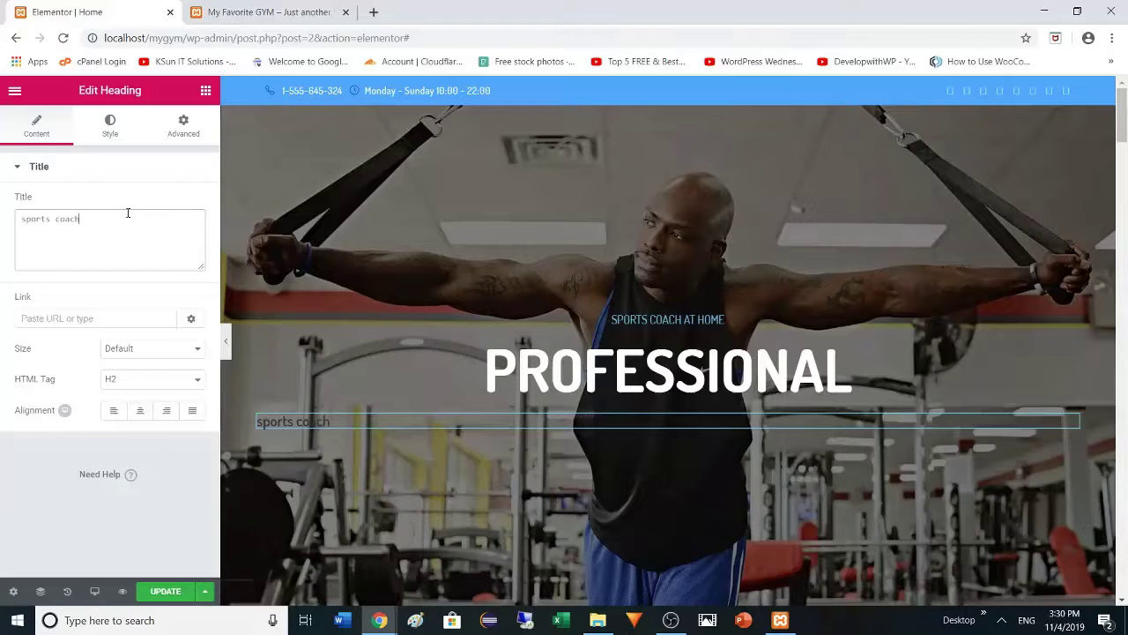
{"action": "left_click", "coordinate": [140, 409]}
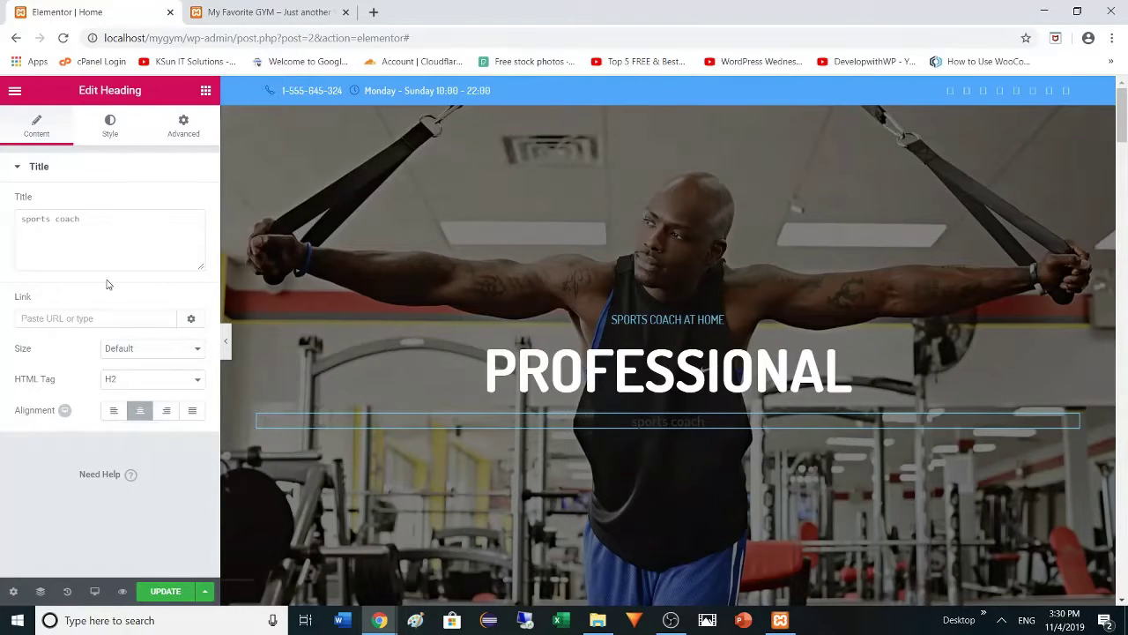
Set the "sports coach" heading's text colour to white
{"action": "left_click", "coordinate": [107, 124]}
{"action": "left_click", "coordinate": [186, 205]}
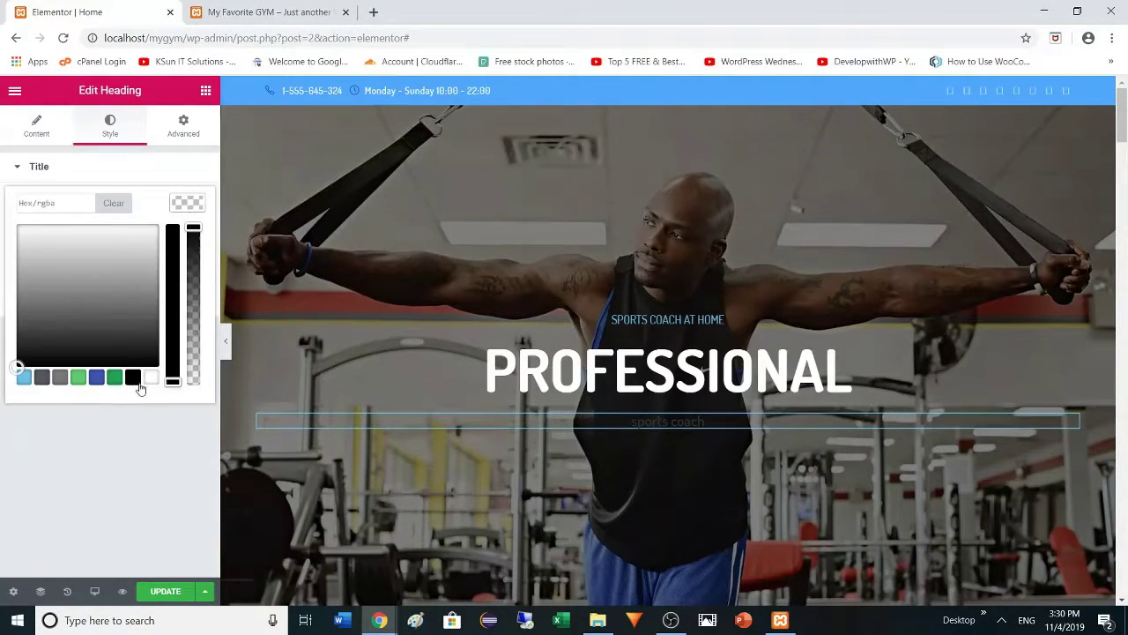
{"action": "left_click", "coordinate": [151, 379]}
{"action": "left_click", "coordinate": [139, 438]}
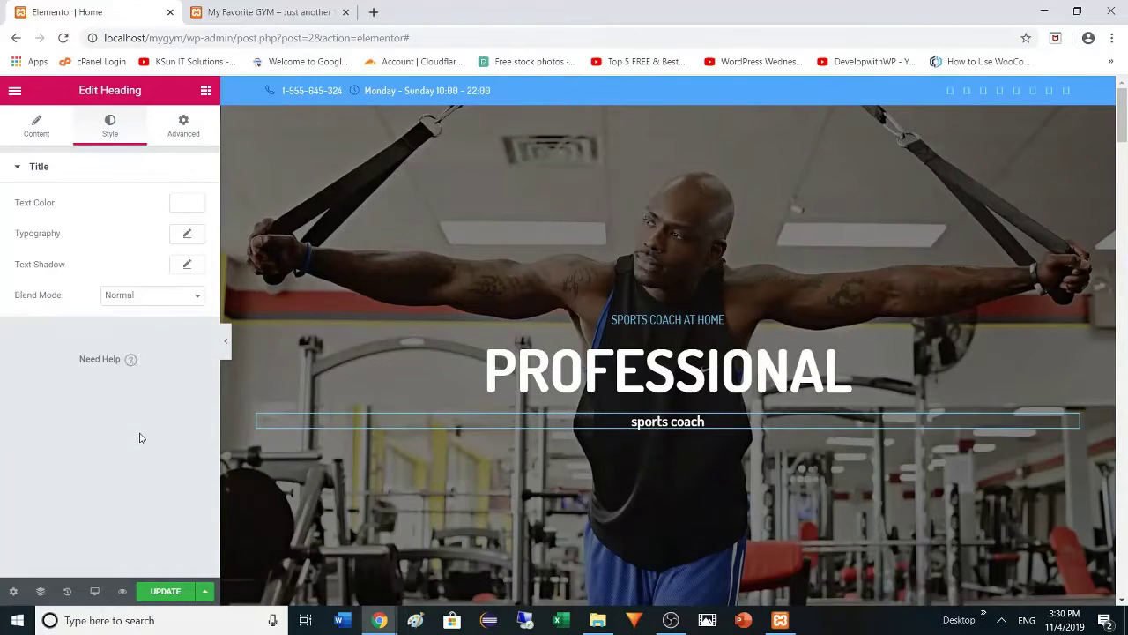
Set the "sports coach" heading's typography to 80 px, weight 400 and Uppercase
{"action": "left_click", "coordinate": [187, 237]}
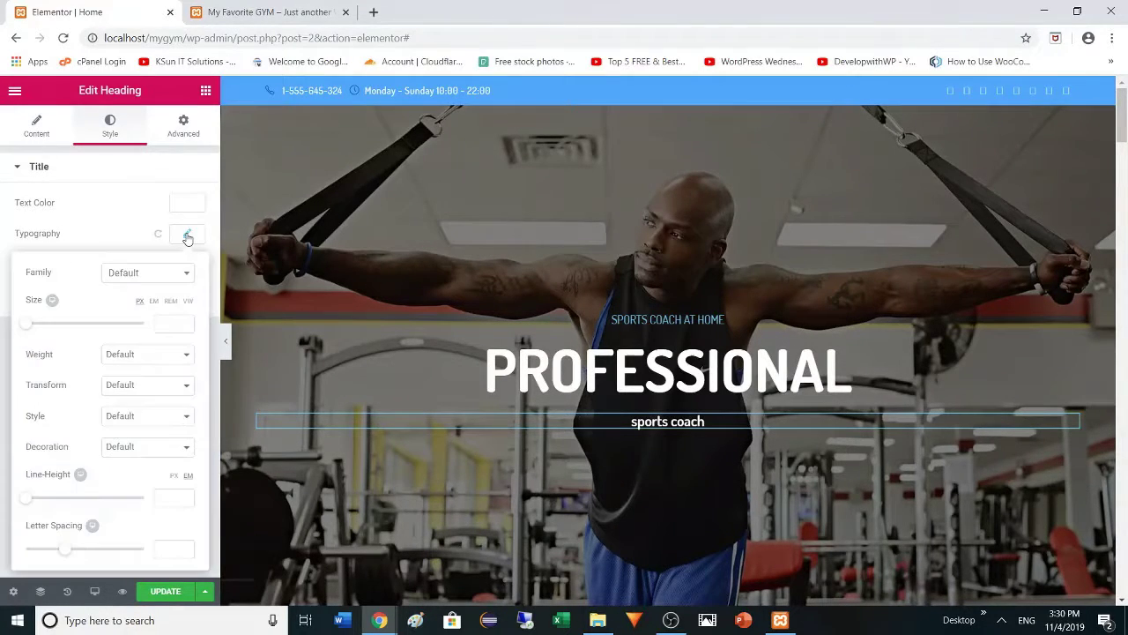
{"action": "left_click", "coordinate": [165, 326]}
{"action": "type", "text": "80"}
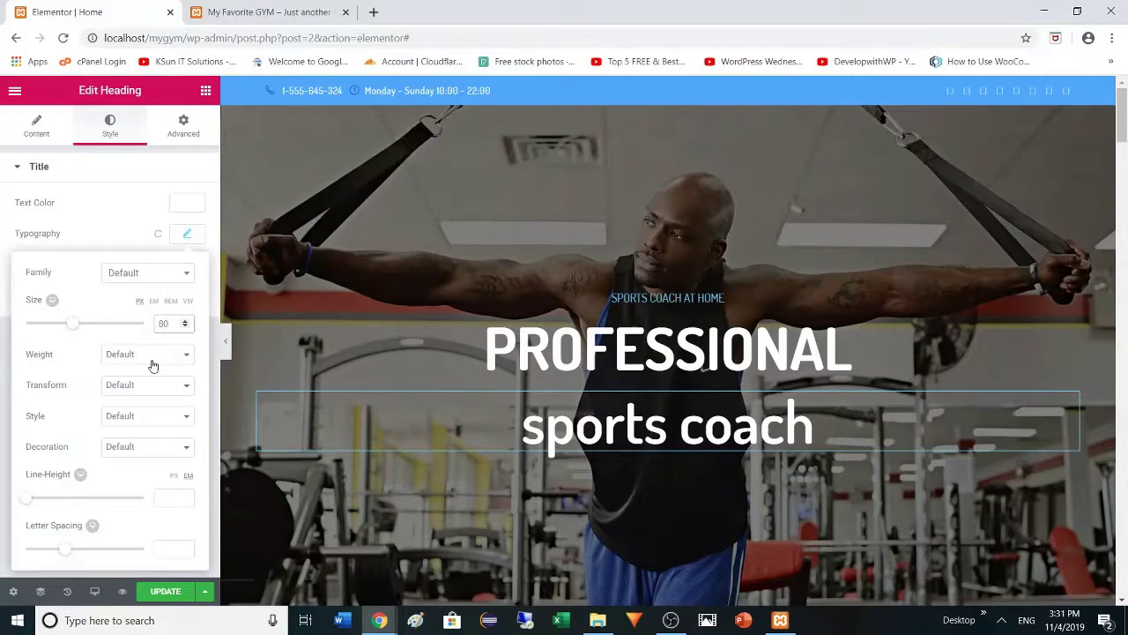
{"action": "left_click", "coordinate": [169, 365]}
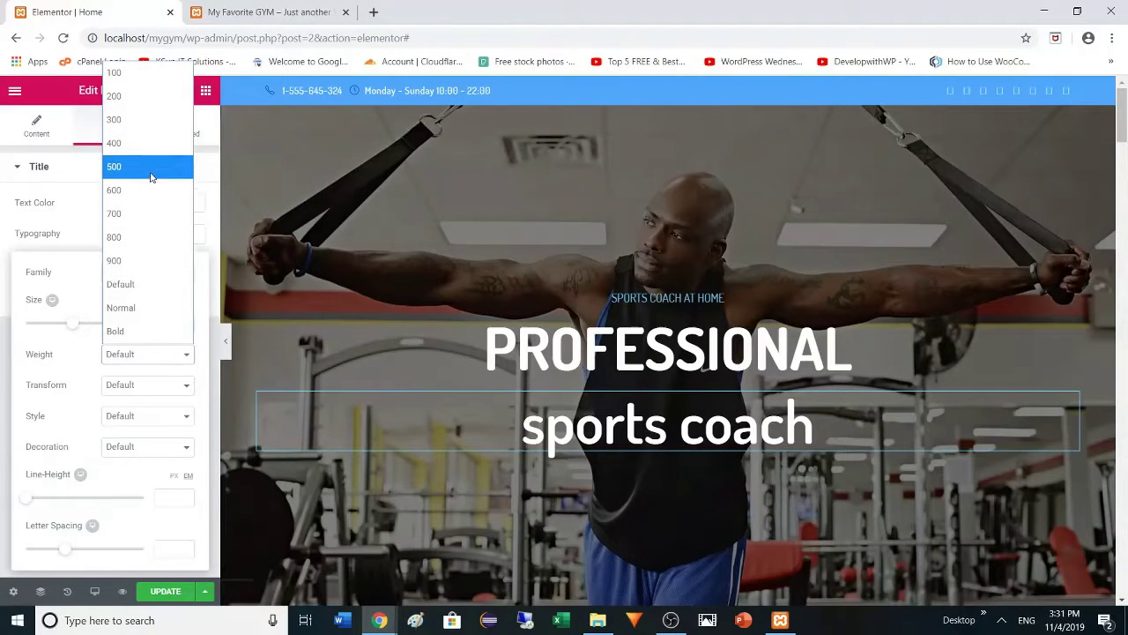
{"action": "left_click", "coordinate": [147, 143]}
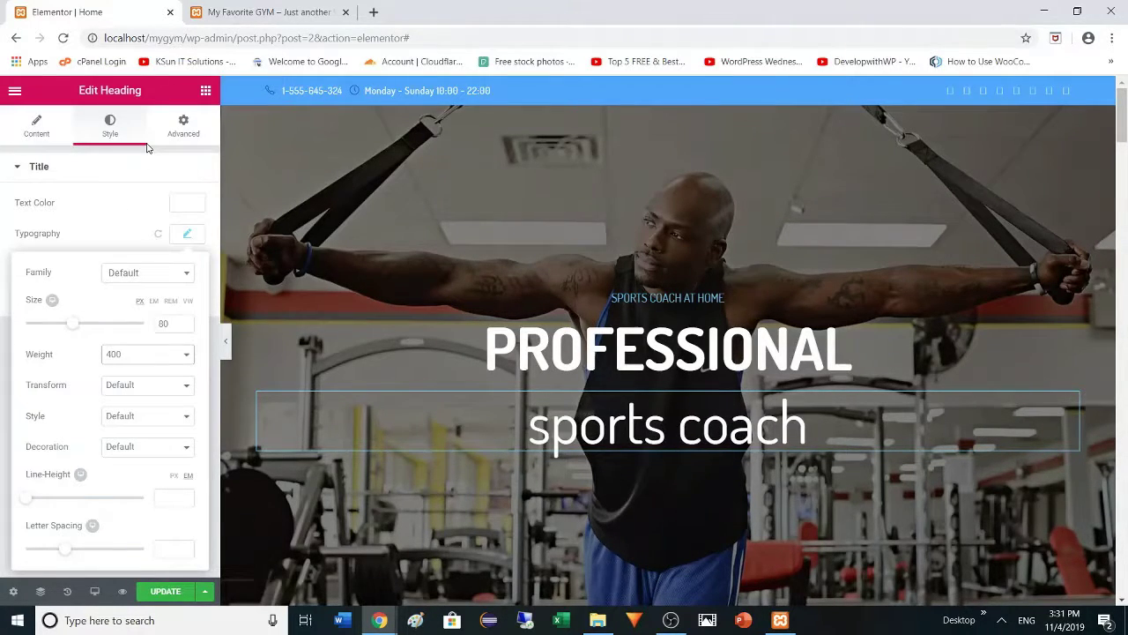
{"action": "left_click", "coordinate": [164, 386]}
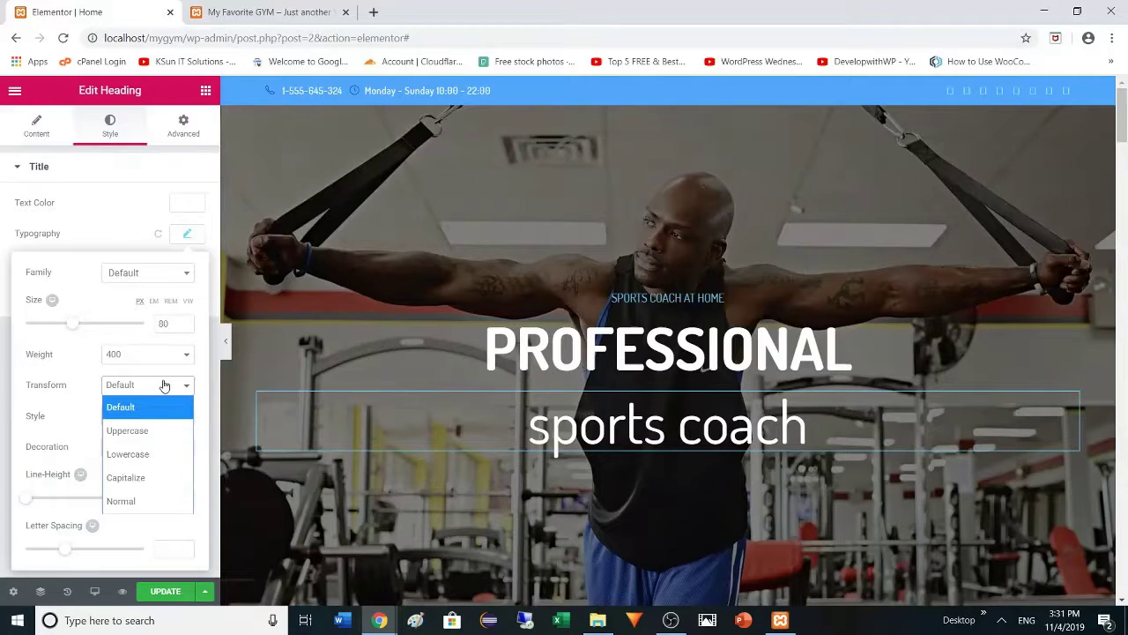
{"action": "left_click", "coordinate": [157, 431]}
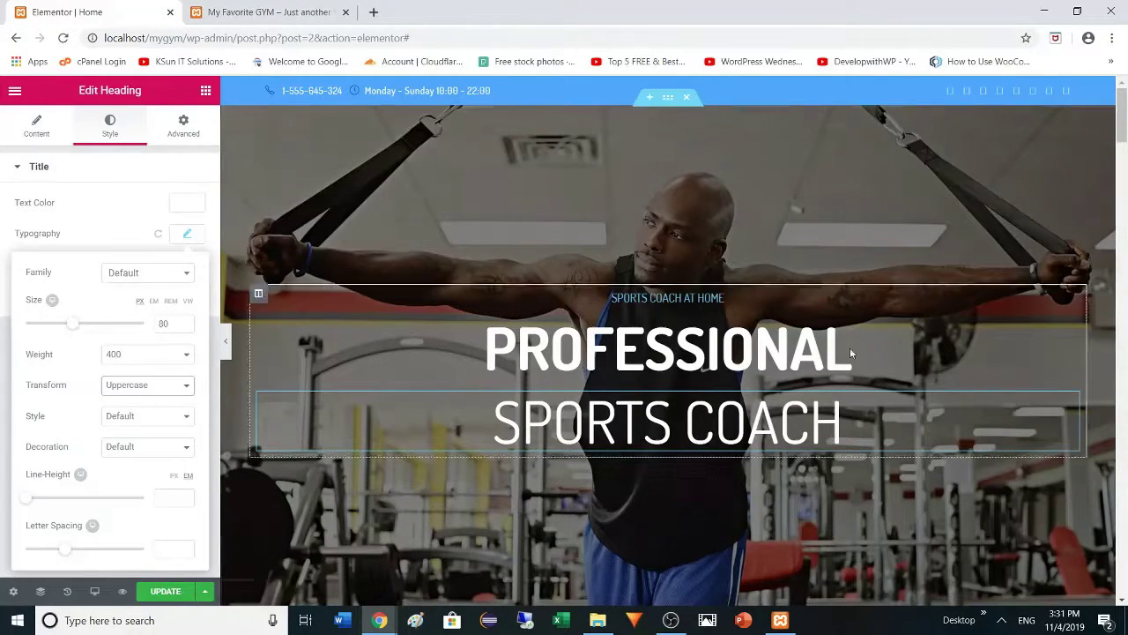
Add a centred button with the text "make an appointment" below the "sports coach" heading
{"action": "left_click_drag", "start_coordinate": [1122, 110], "coordinate": [1124, 157]}
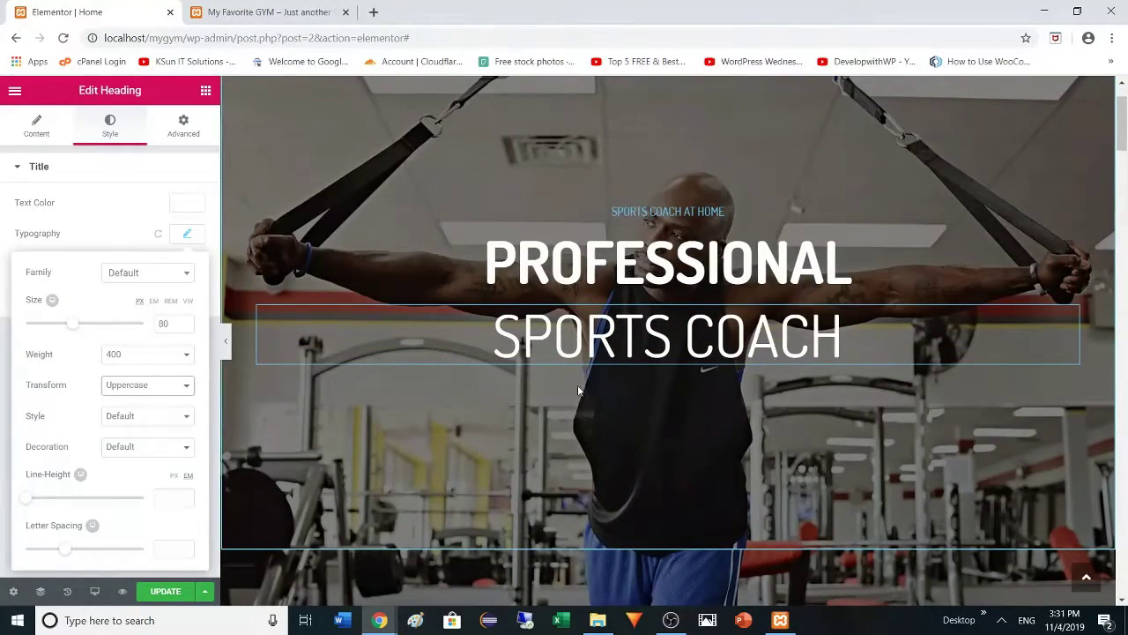
{"action": "left_click", "coordinate": [205, 92]}
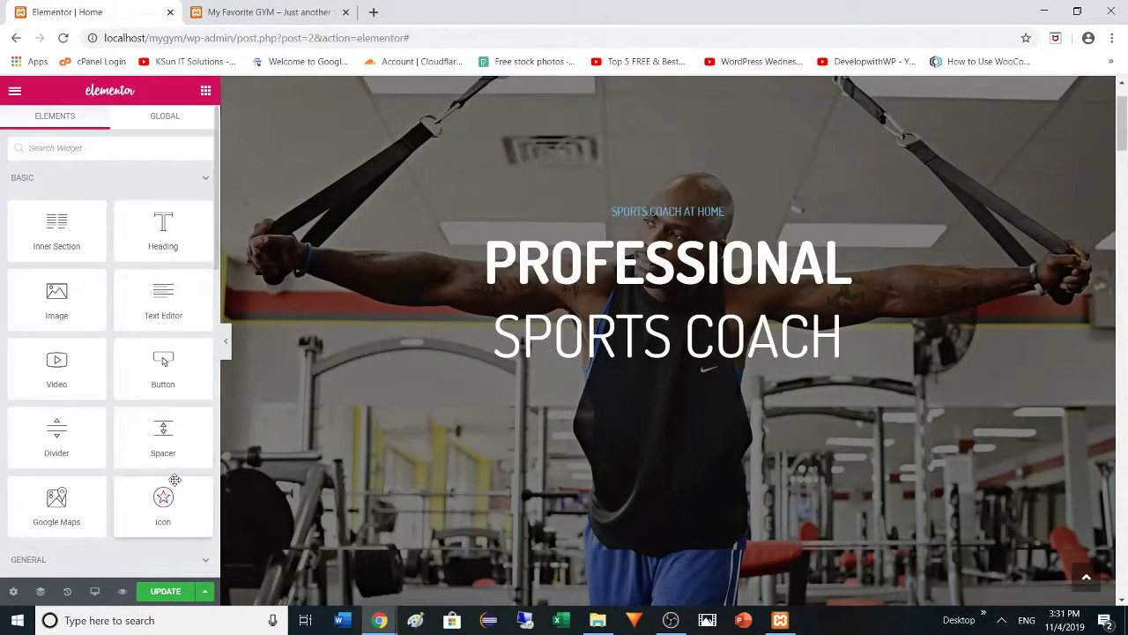
{"action": "left_click_drag", "start_coordinate": [152, 368], "coordinate": [556, 368]}
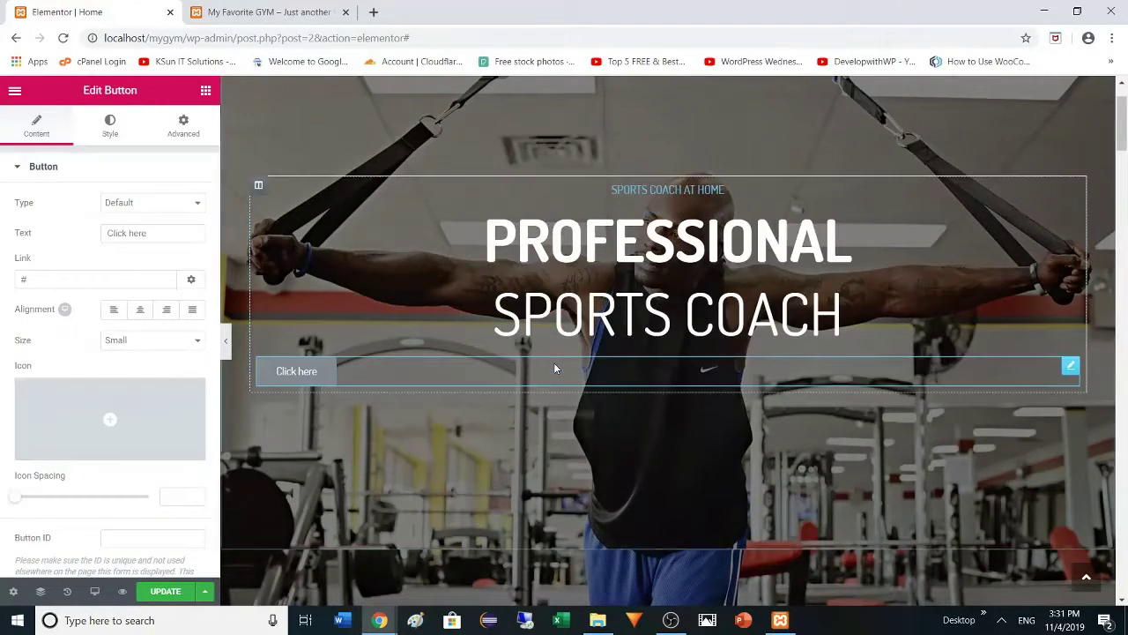
{"action": "left_click", "coordinate": [141, 311]}
{"action": "triple_click", "coordinate": [155, 239]}
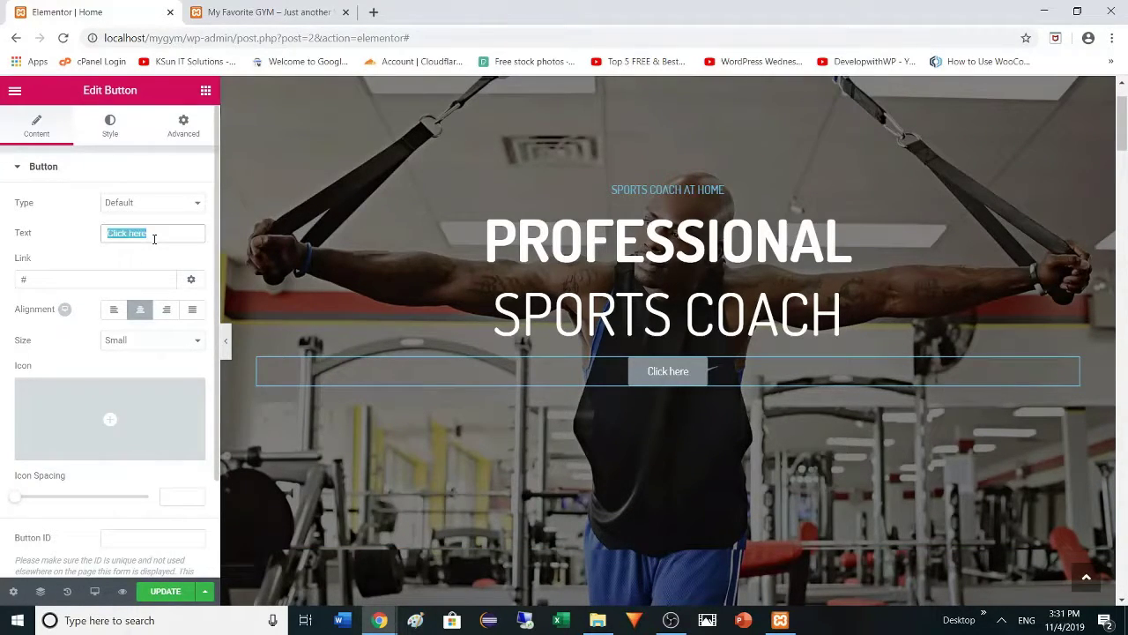
{"action": "type", "text": "mak"}
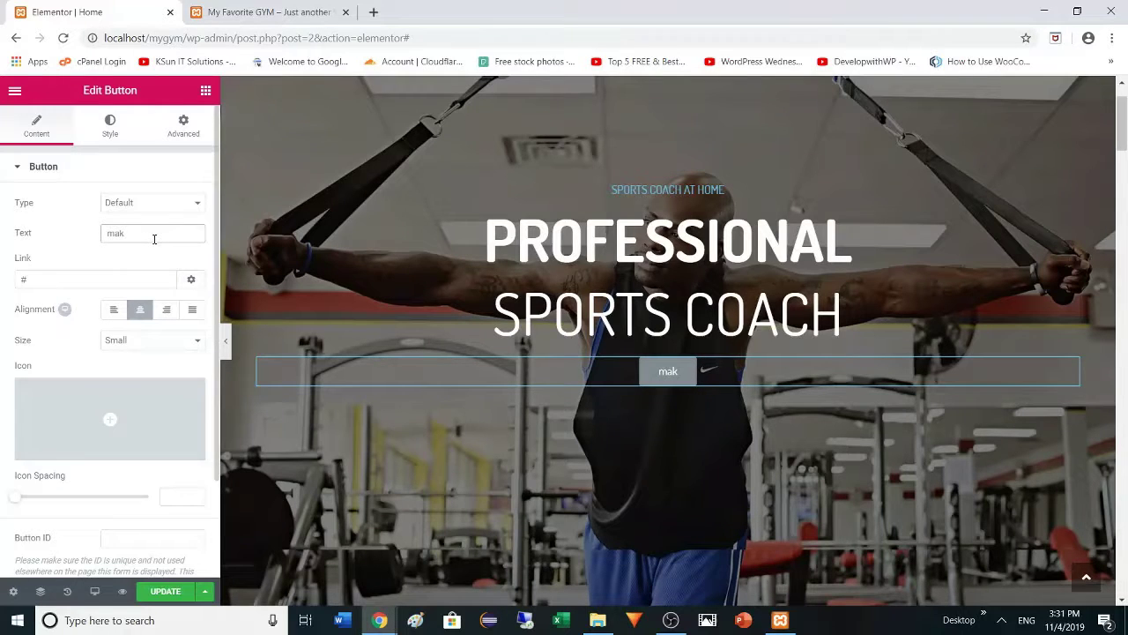
{"action": "type", "text": "e an appoi"}
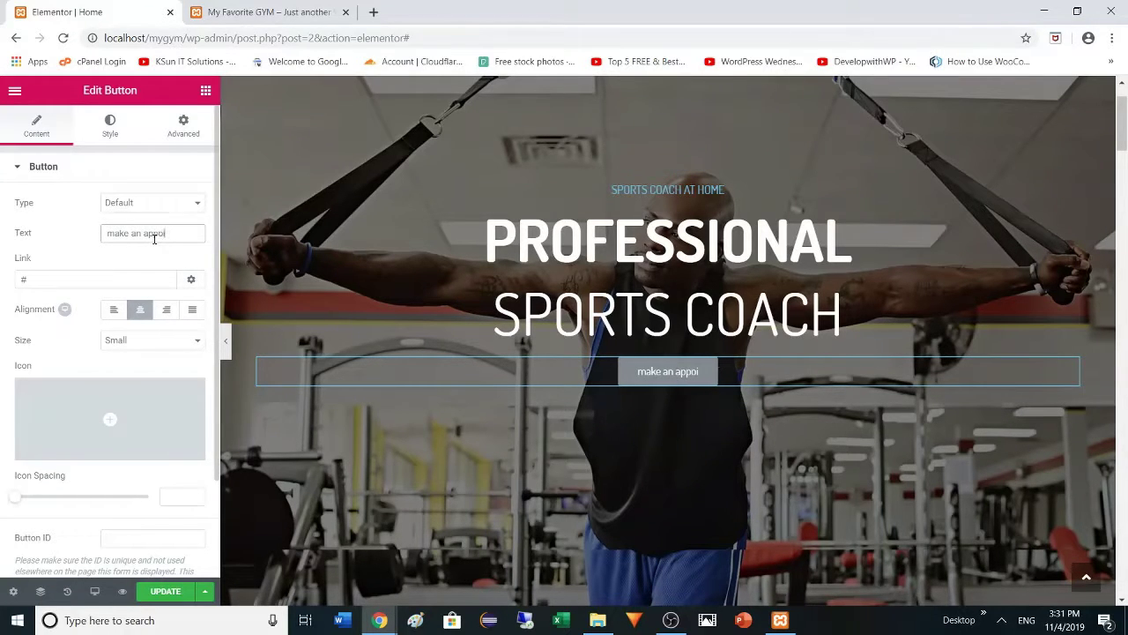
{"action": "type", "text": "ntment"}
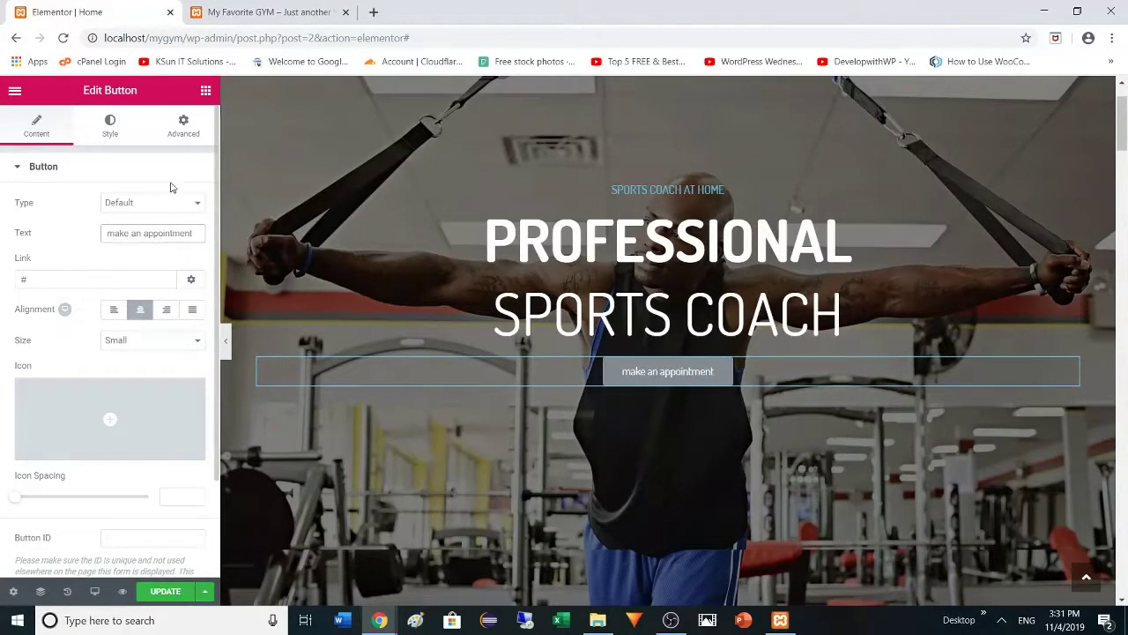
Set the "make an appointment" button's typography to 16 px, weight 400 and Uppercase
{"action": "left_click", "coordinate": [113, 146]}
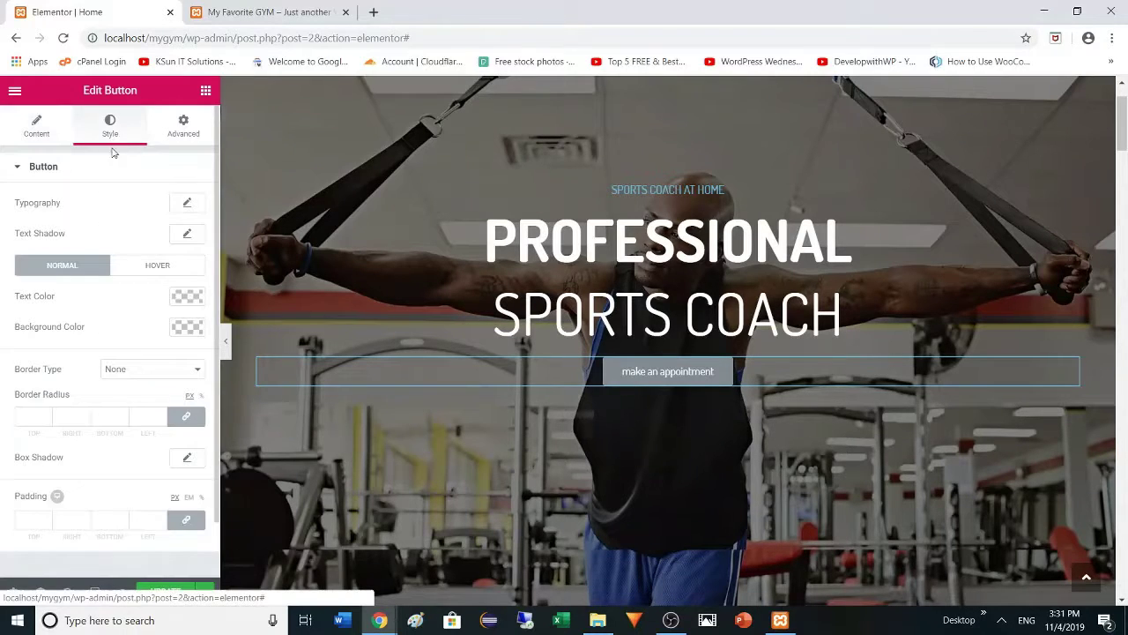
{"action": "left_click", "coordinate": [180, 202]}
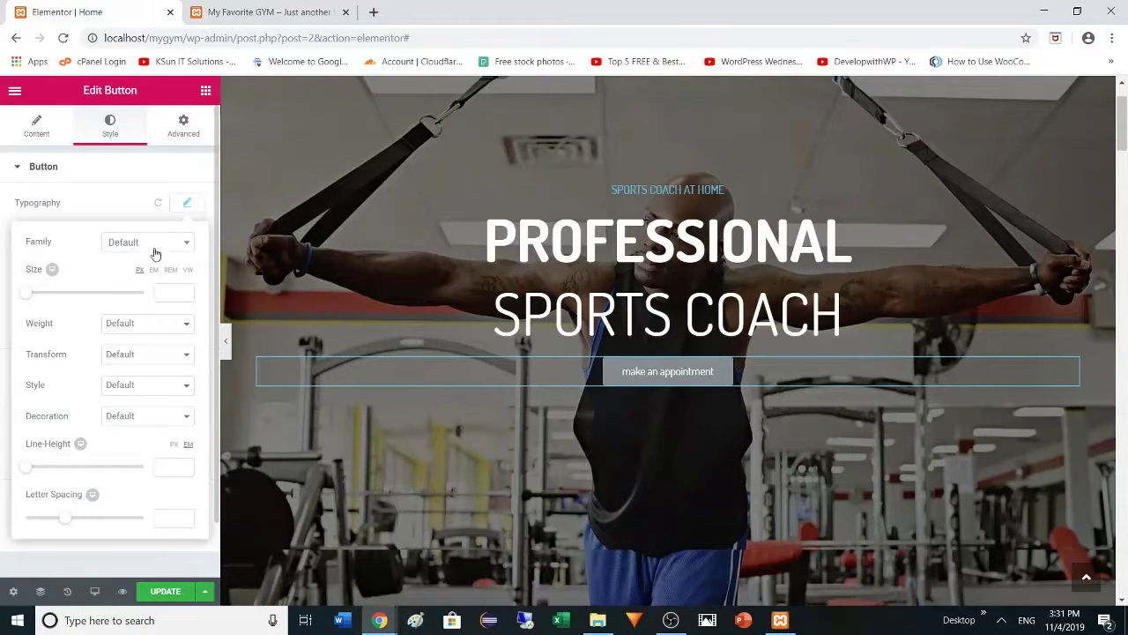
{"action": "left_click", "coordinate": [162, 291]}
{"action": "type", "text": "16"}
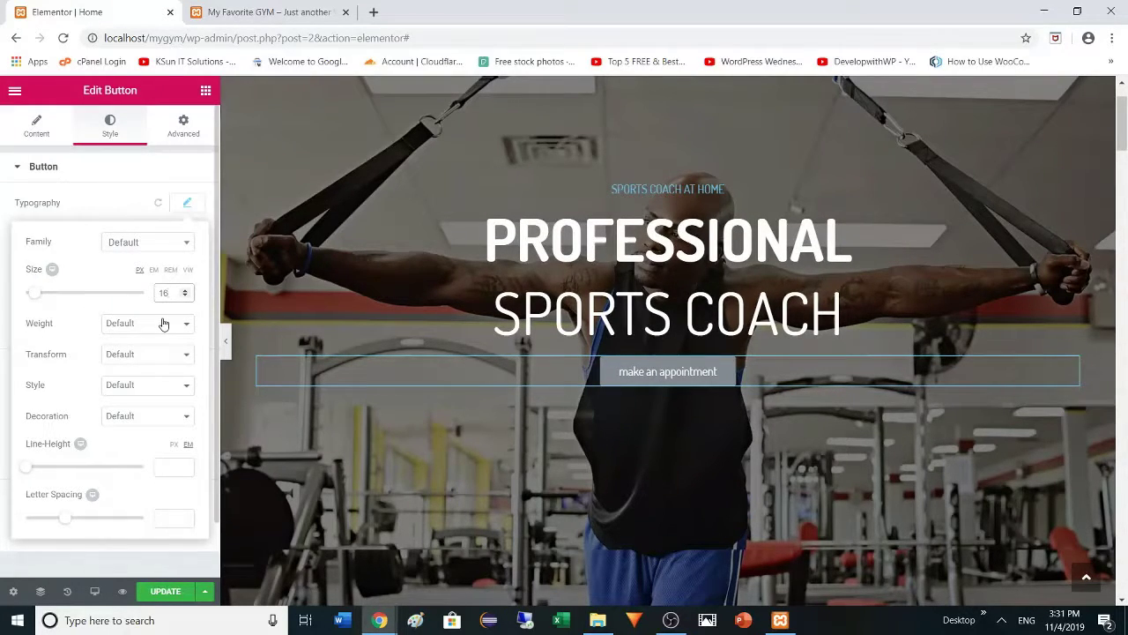
{"action": "left_click", "coordinate": [163, 324]}
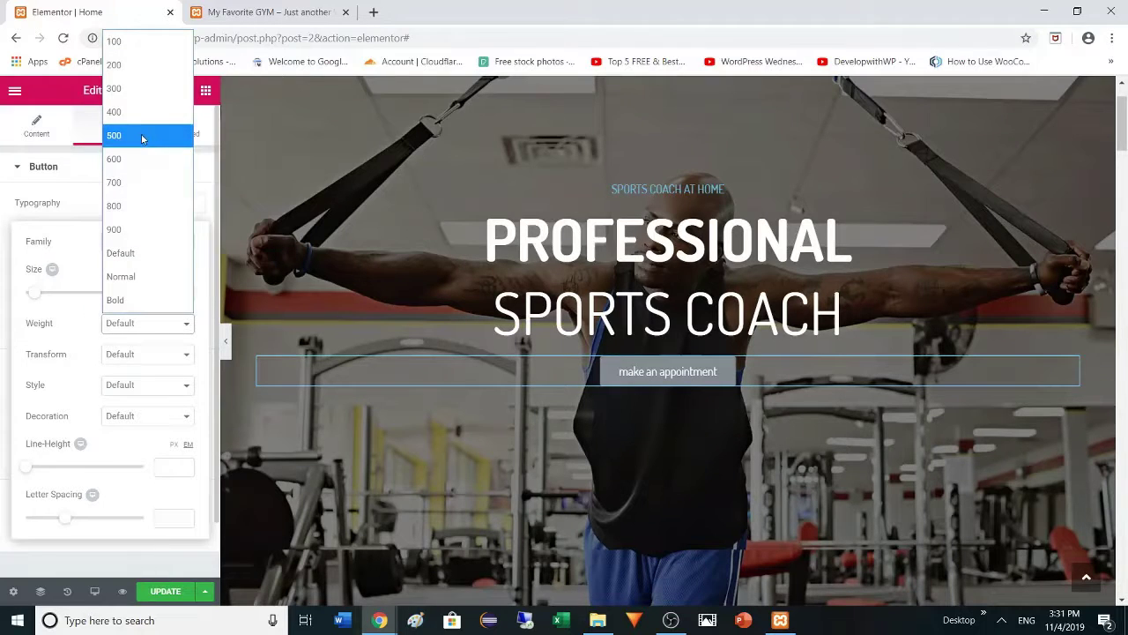
{"action": "left_click", "coordinate": [139, 104]}
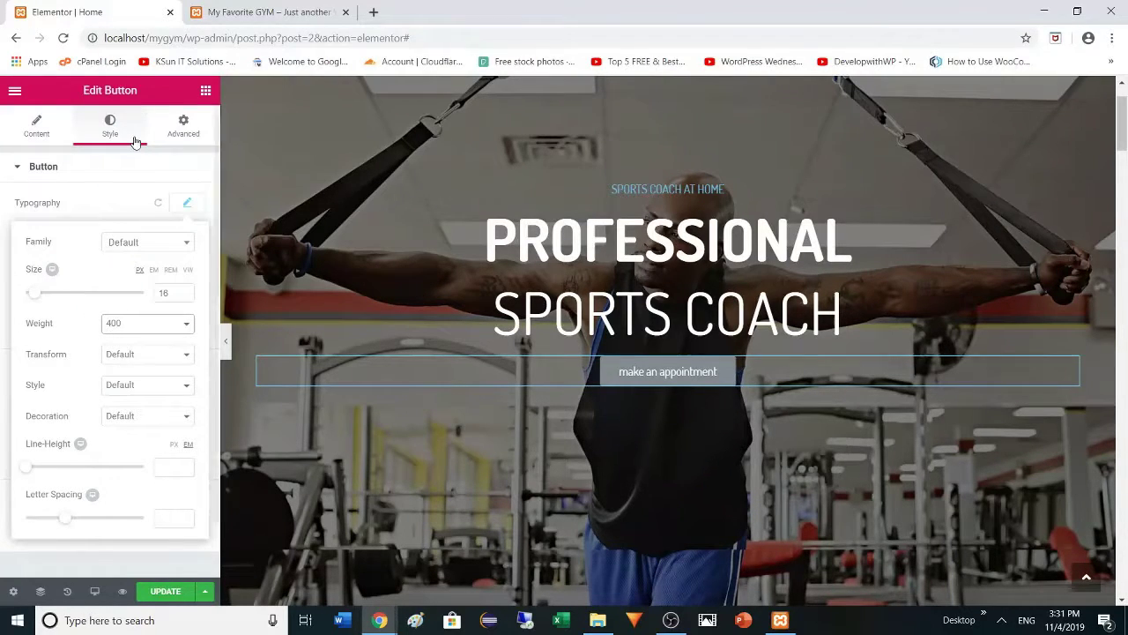
{"action": "left_click", "coordinate": [150, 392]}
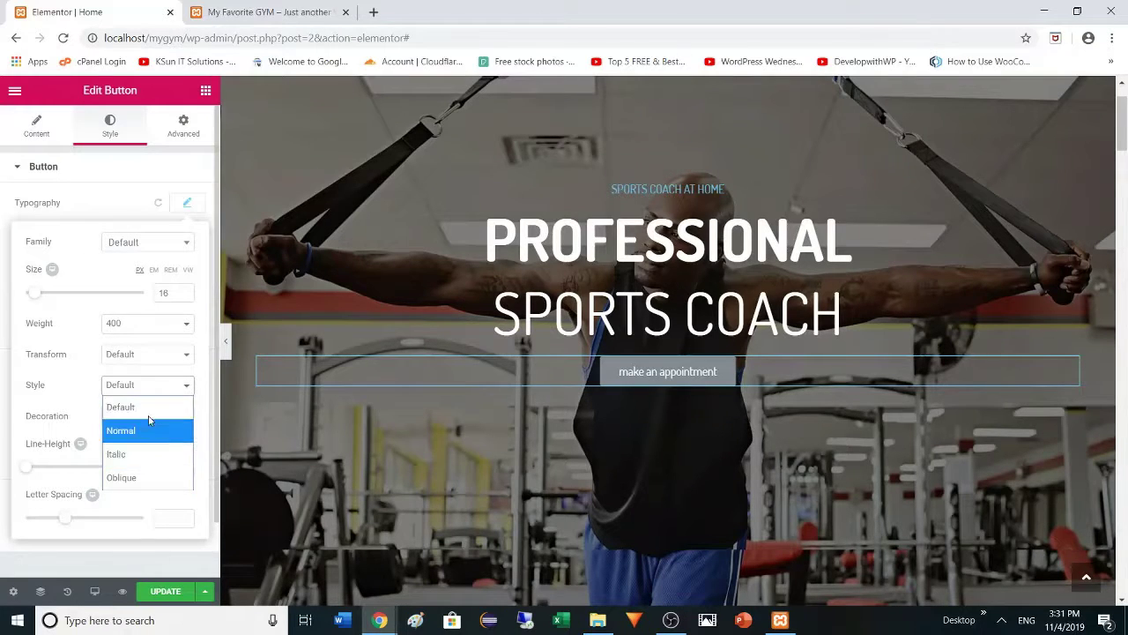
{"action": "left_click", "coordinate": [152, 357]}
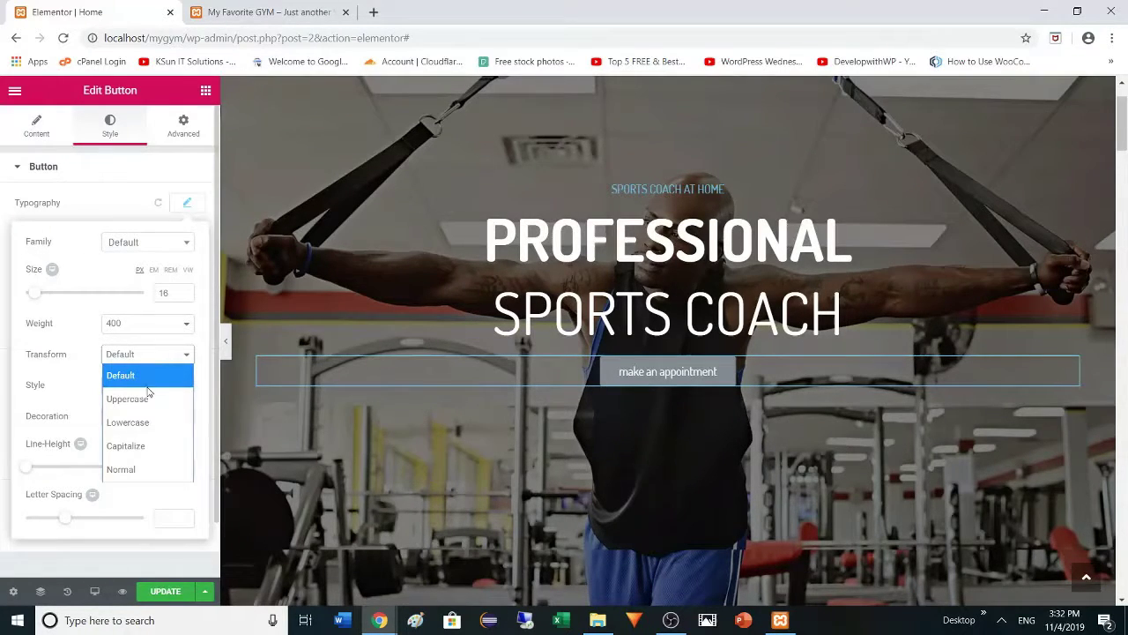
{"action": "left_click", "coordinate": [146, 422]}
{"action": "left_click", "coordinate": [158, 356]}
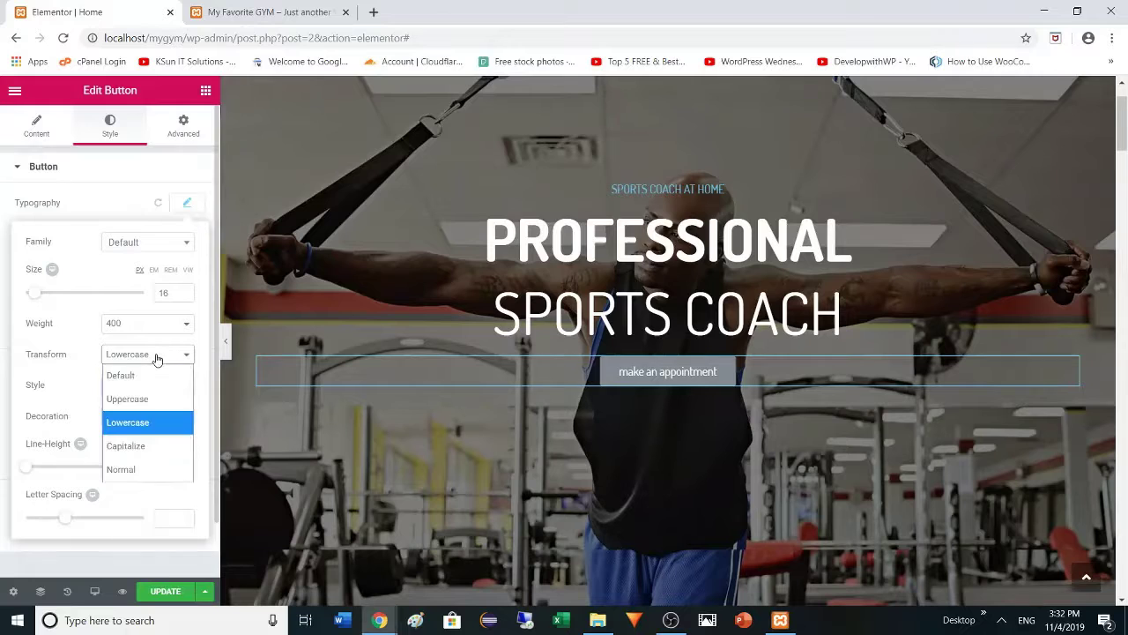
{"action": "left_click", "coordinate": [146, 398]}
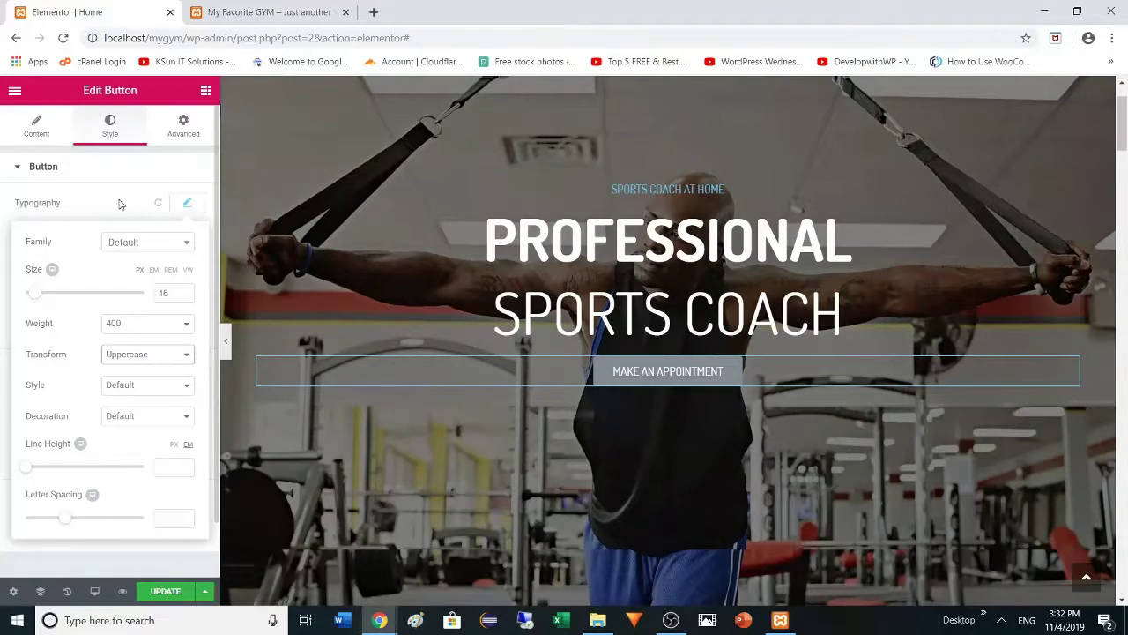
{"action": "left_click", "coordinate": [186, 202]}
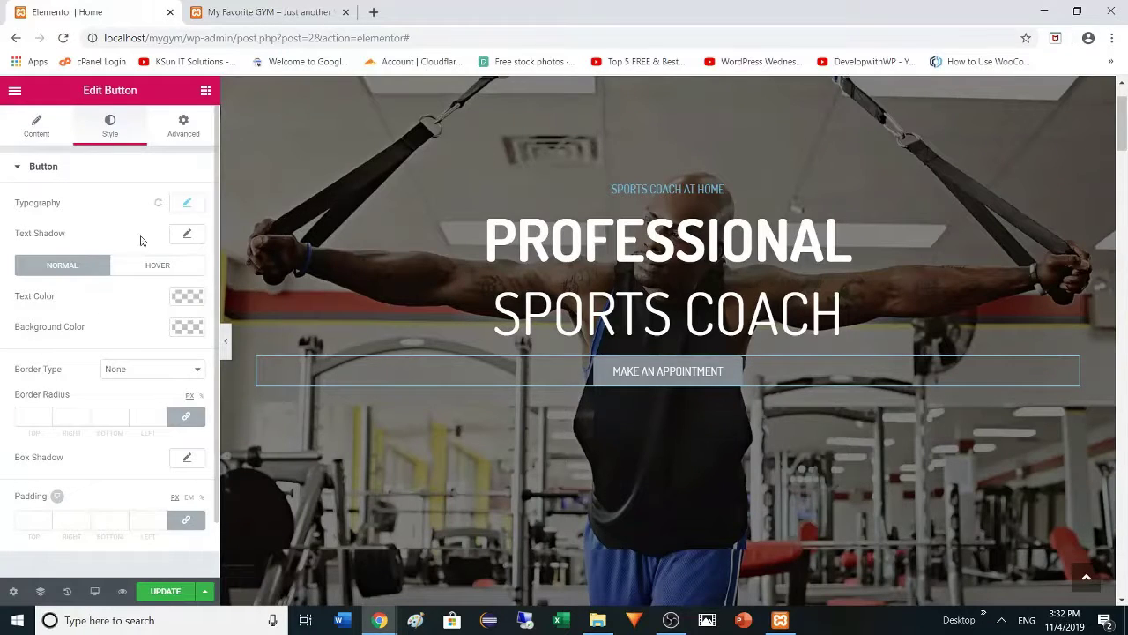
Give the "make an appointment" button white #ffffff text and a light blue background in its normal state
{"action": "left_click", "coordinate": [176, 300]}
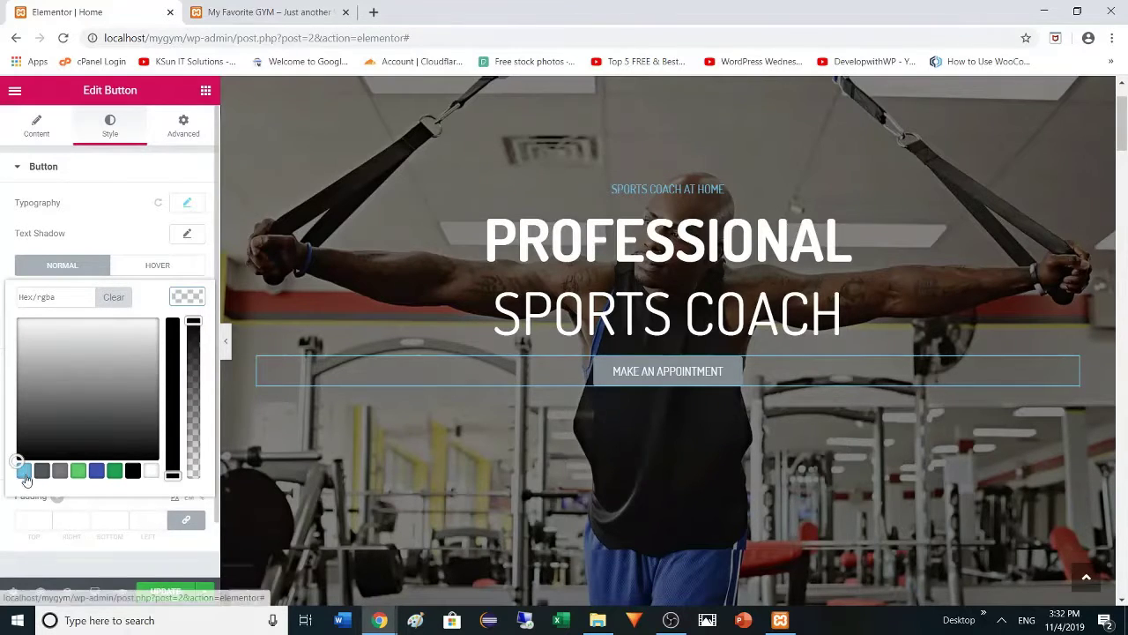
{"action": "left_click", "coordinate": [150, 471]}
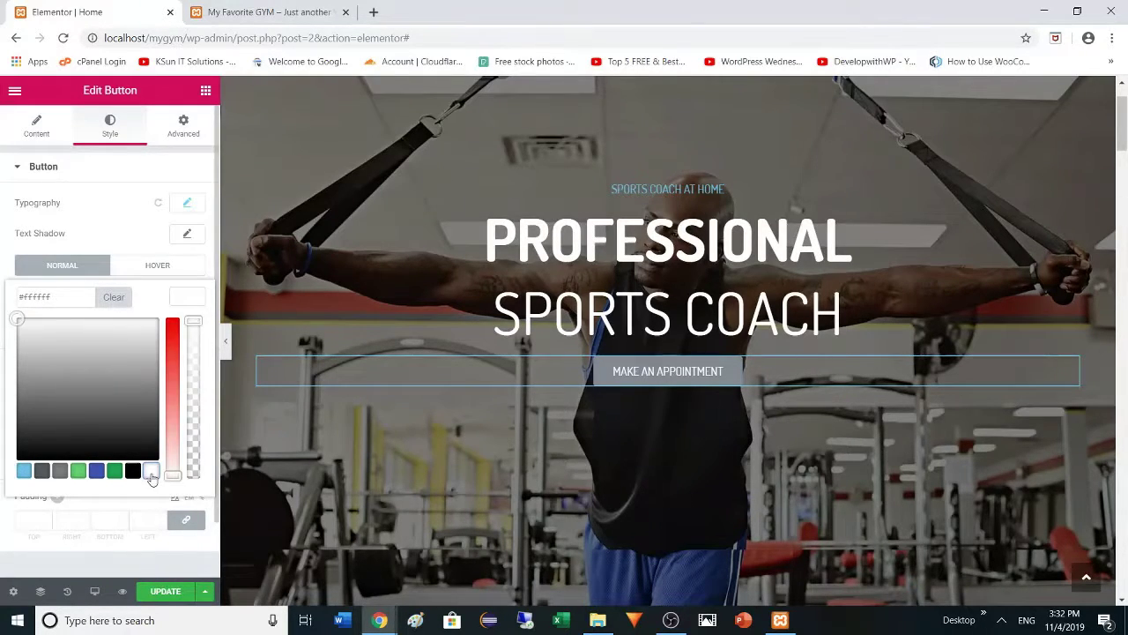
{"action": "left_click", "coordinate": [139, 249]}
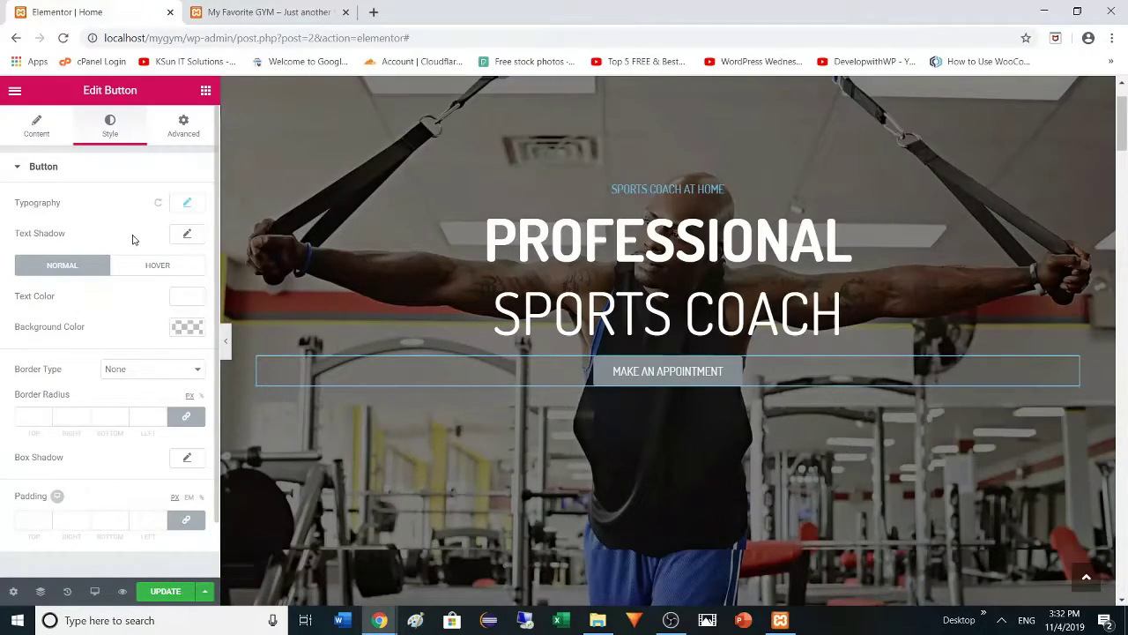
{"action": "left_click", "coordinate": [187, 328]}
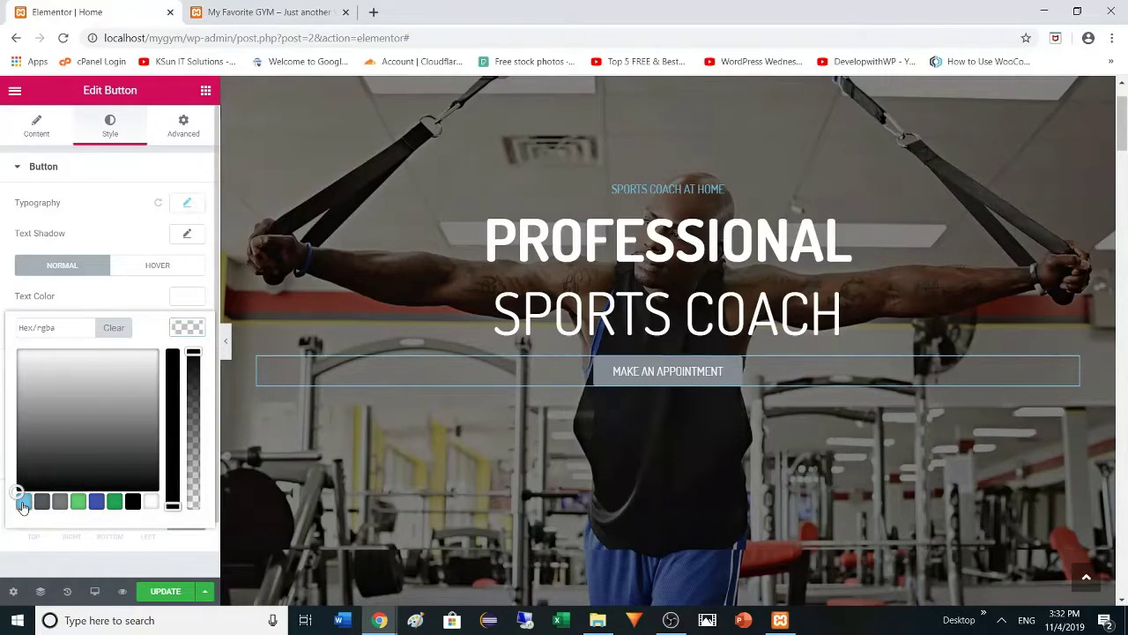
{"action": "left_click", "coordinate": [24, 503]}
{"action": "left_click", "coordinate": [119, 221]}
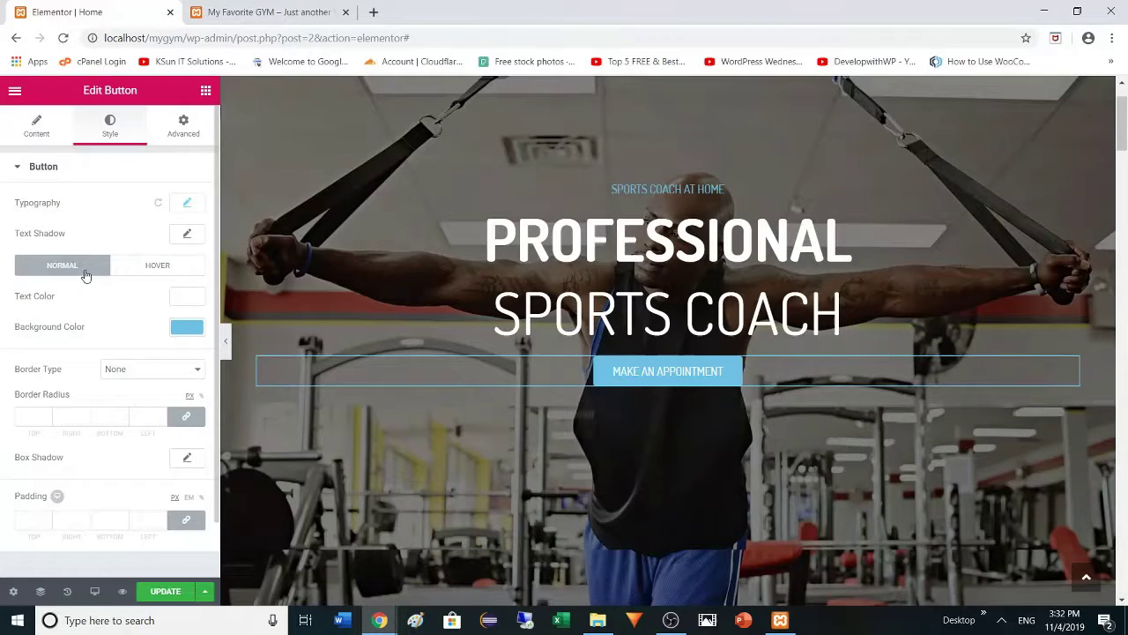
Give the "make an appointment" button light blue text and a white background in its hover state
{"action": "left_click", "coordinate": [142, 267]}
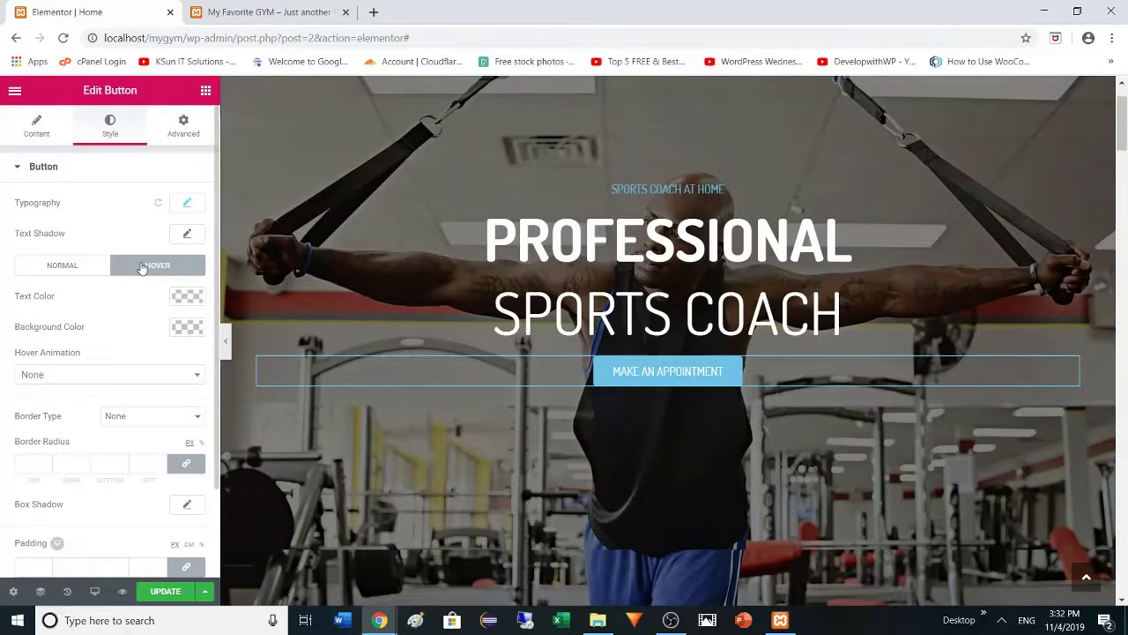
{"action": "left_click", "coordinate": [186, 296]}
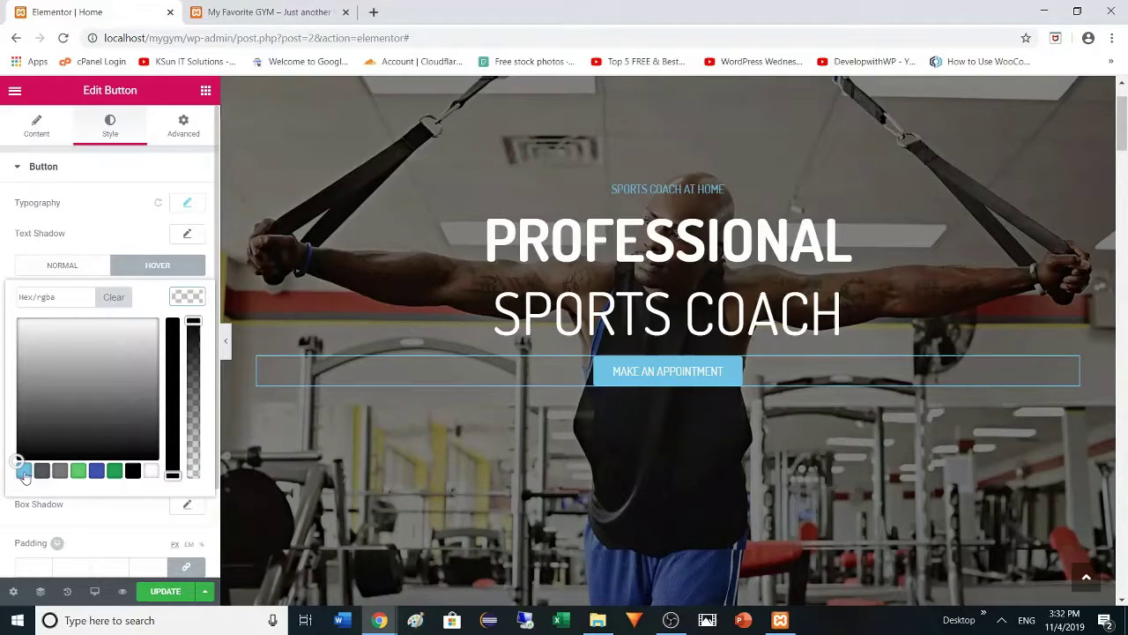
{"action": "left_click", "coordinate": [24, 472]}
{"action": "left_click", "coordinate": [94, 221]}
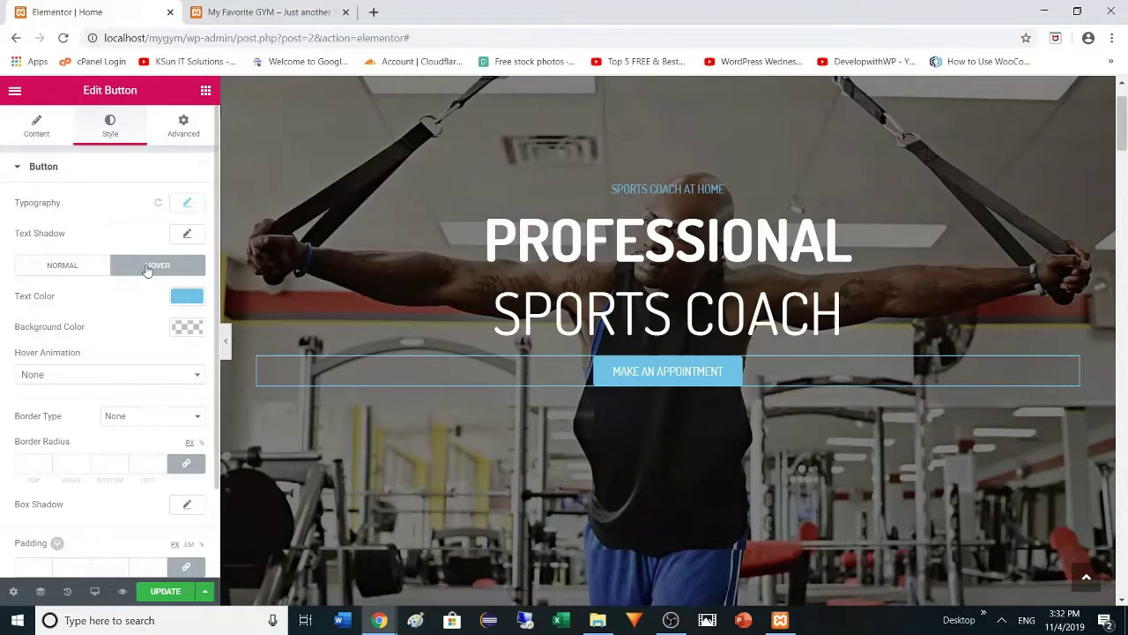
{"action": "left_click", "coordinate": [182, 329]}
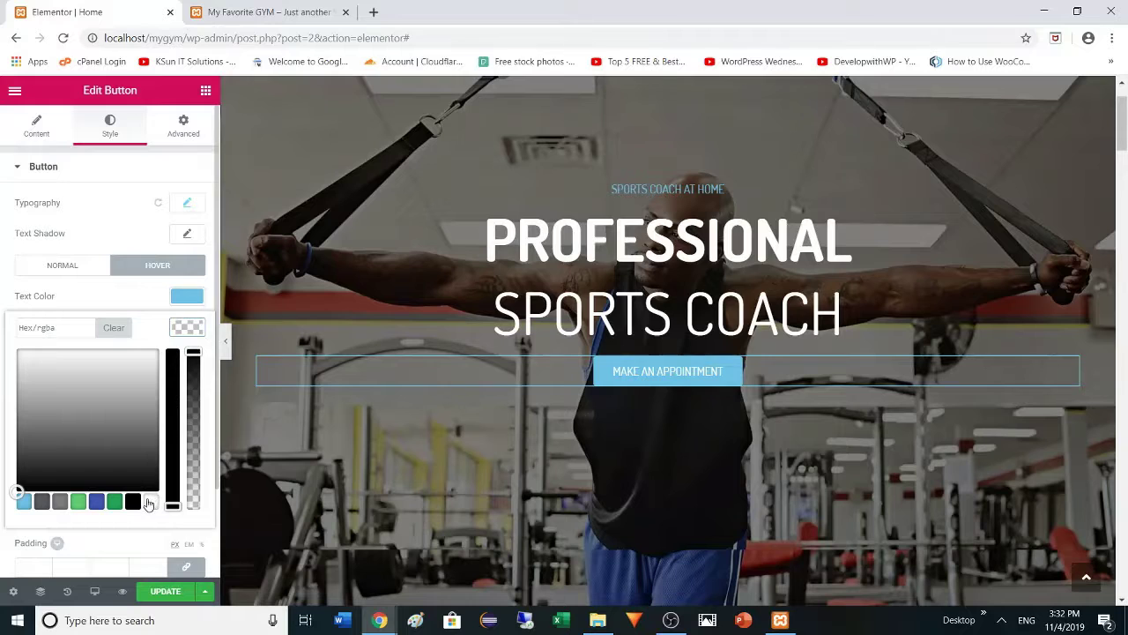
{"action": "left_click", "coordinate": [151, 501]}
{"action": "left_click", "coordinate": [115, 243]}
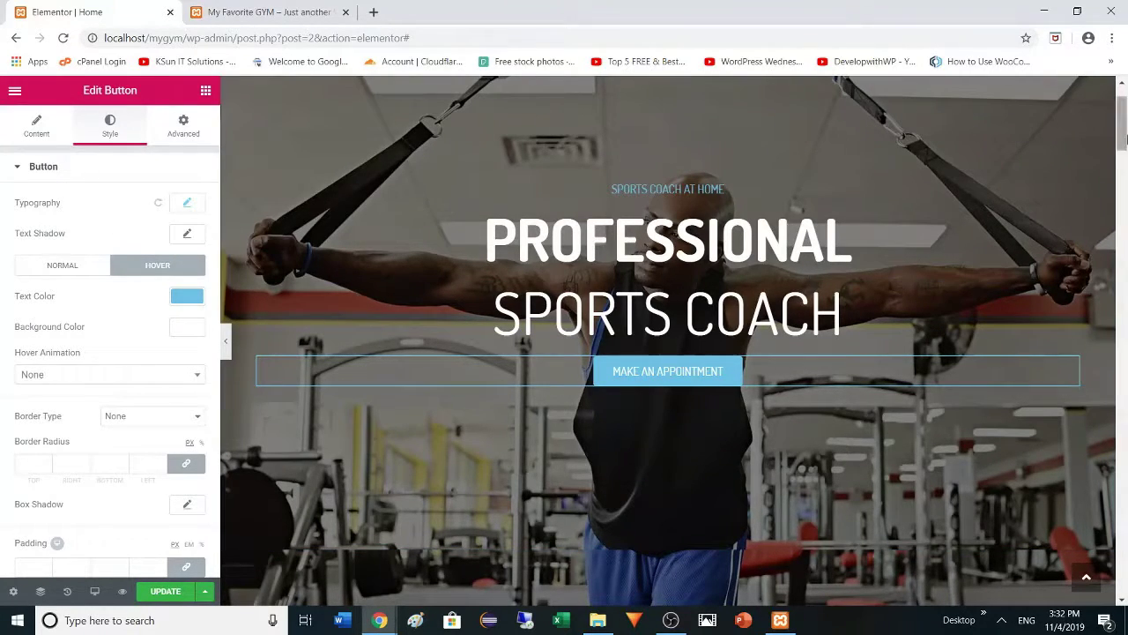
Round the "make an appointment" button with a border radius of 30 px on all corners
{"action": "mouse_move", "coordinate": [1120, 165]}
{"action": "left_mouse_down"}
{"action": "mouse_move", "coordinate": [1121, 180]}
{"action": "mouse_move", "coordinate": [1119, 151]}
{"action": "left_mouse_up"}
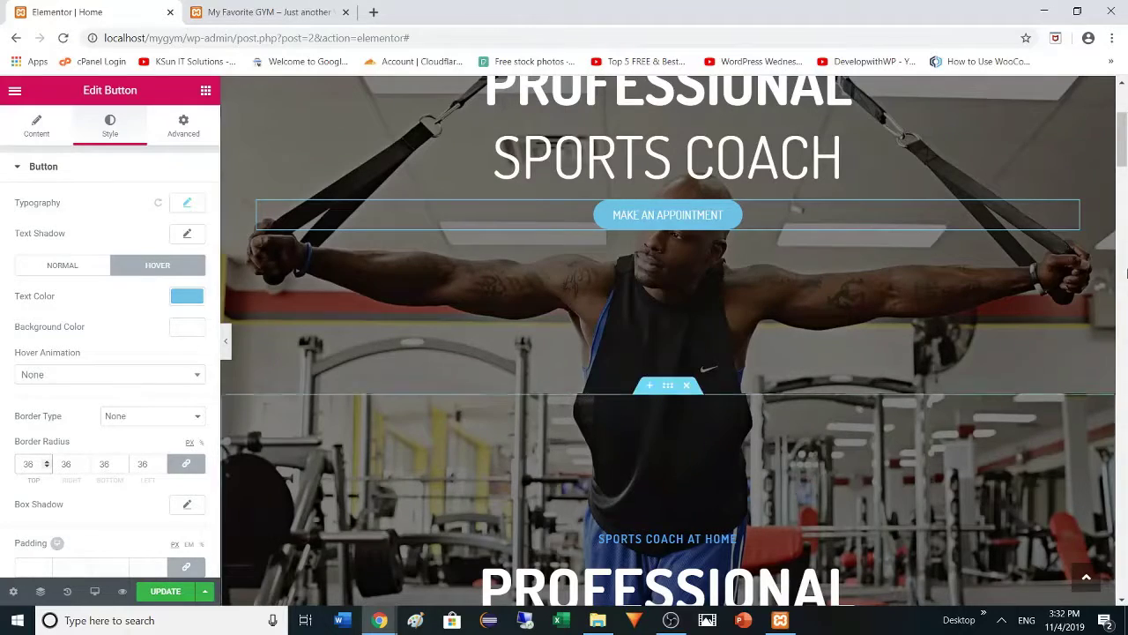
{"action": "scroll", "coordinate": [1109, 184], "scroll_direction": "down", "scroll_amount": 5}
{"action": "left_click_drag", "start_coordinate": [1109, 184], "coordinate": [1117, 137]}
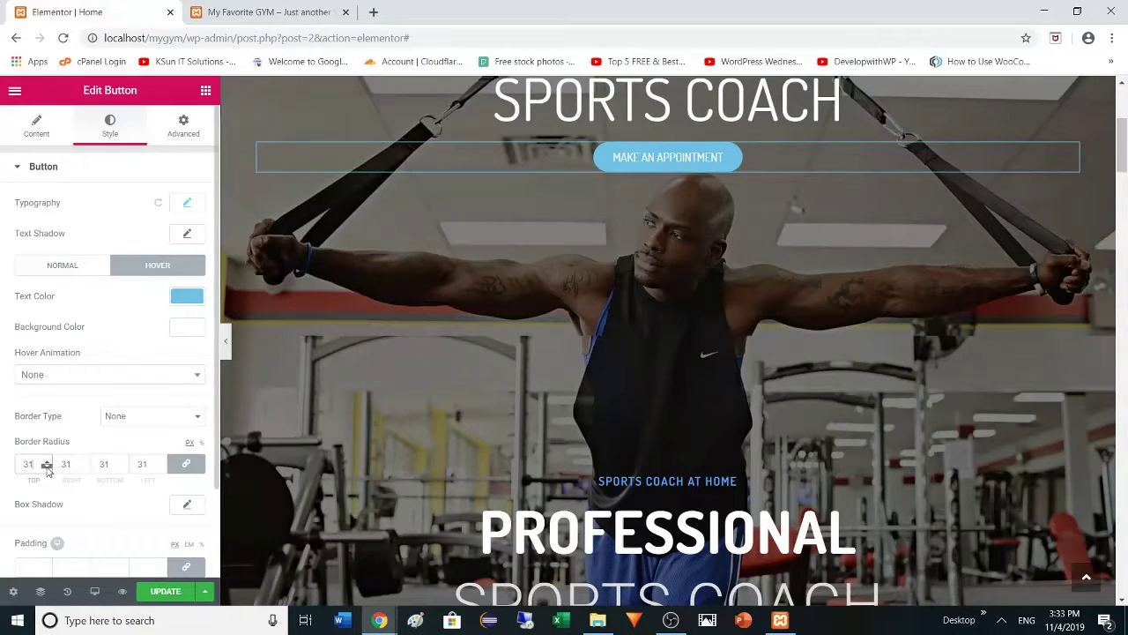
{"action": "left_click", "coordinate": [160, 591]}
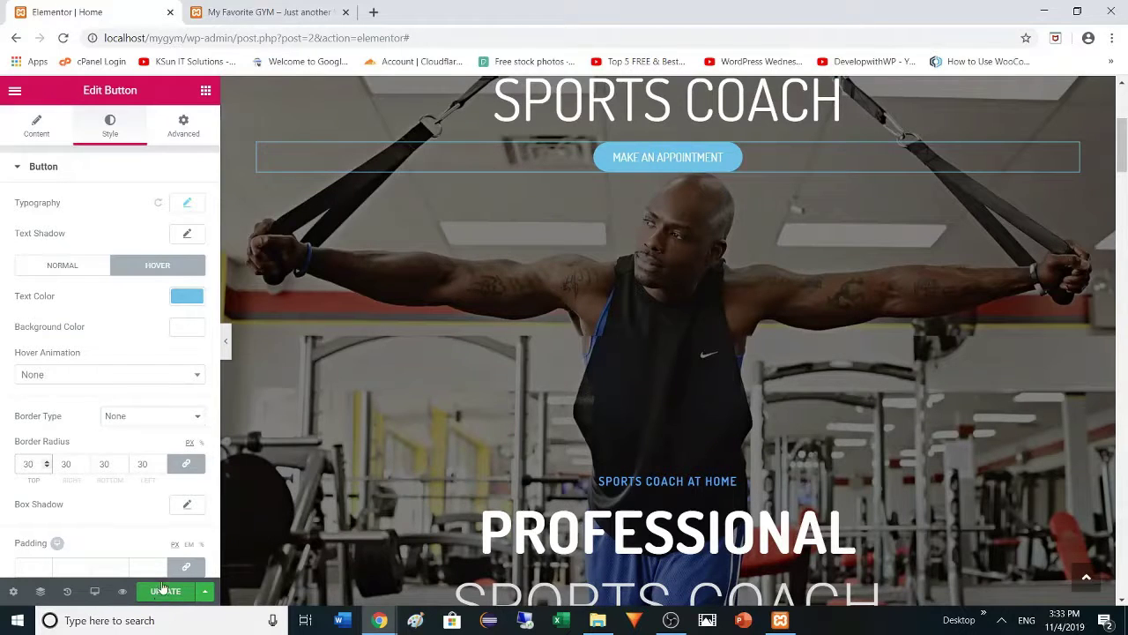
Set the button's unlinked padding to 12 px top and bottom and 40 px right and left, and update the page
{"action": "left_click", "coordinate": [34, 568]}
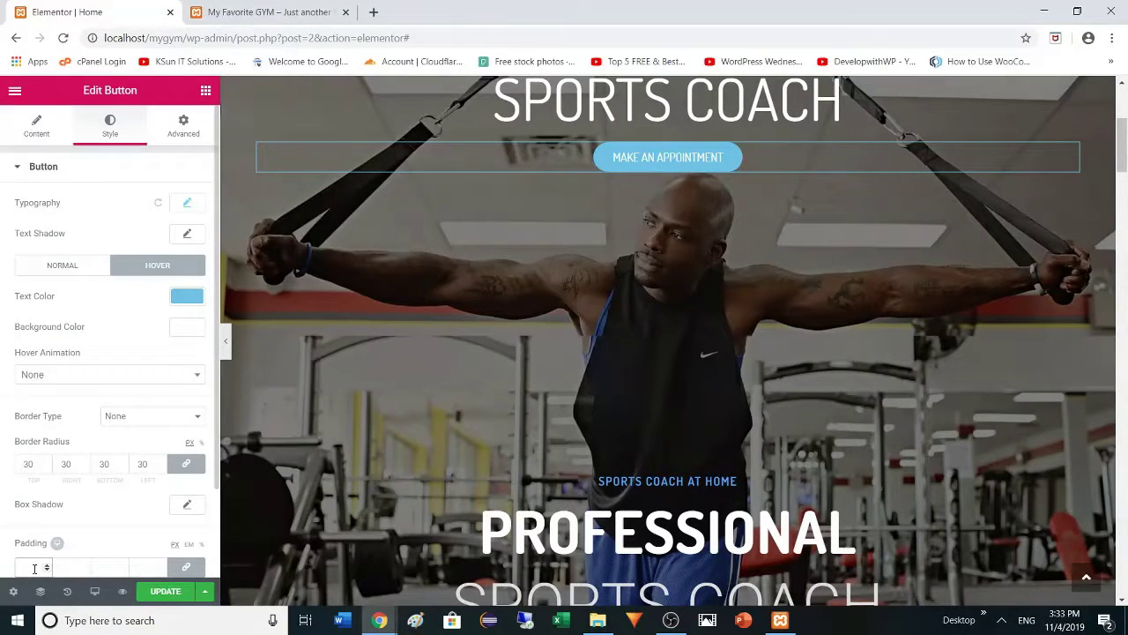
{"action": "type", "text": "12"}
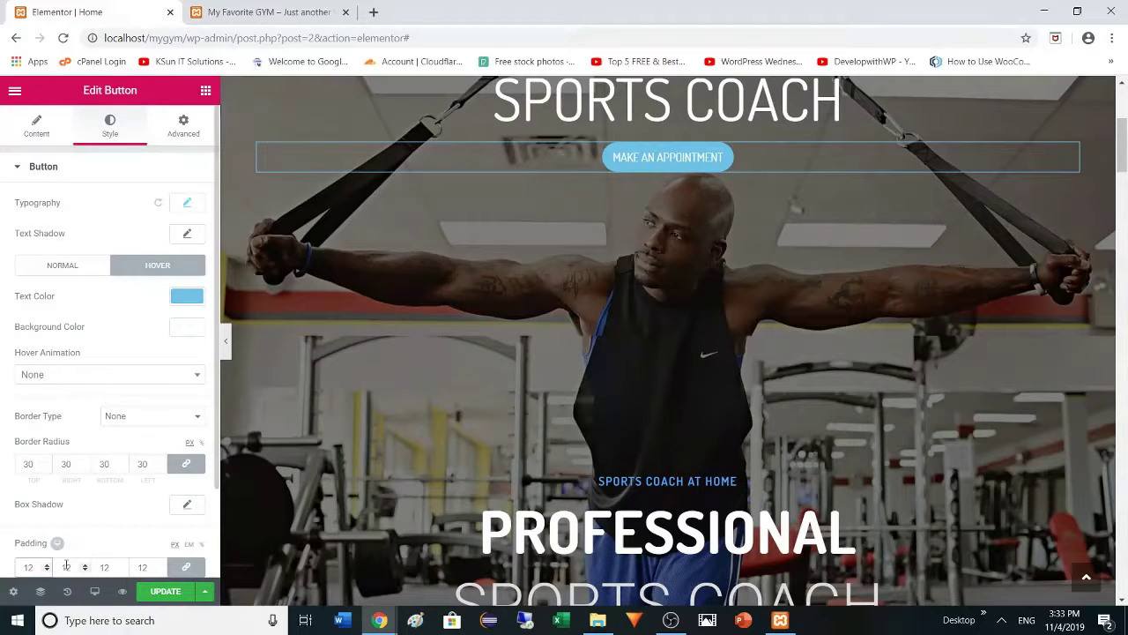
{"action": "left_click", "coordinate": [62, 568]}
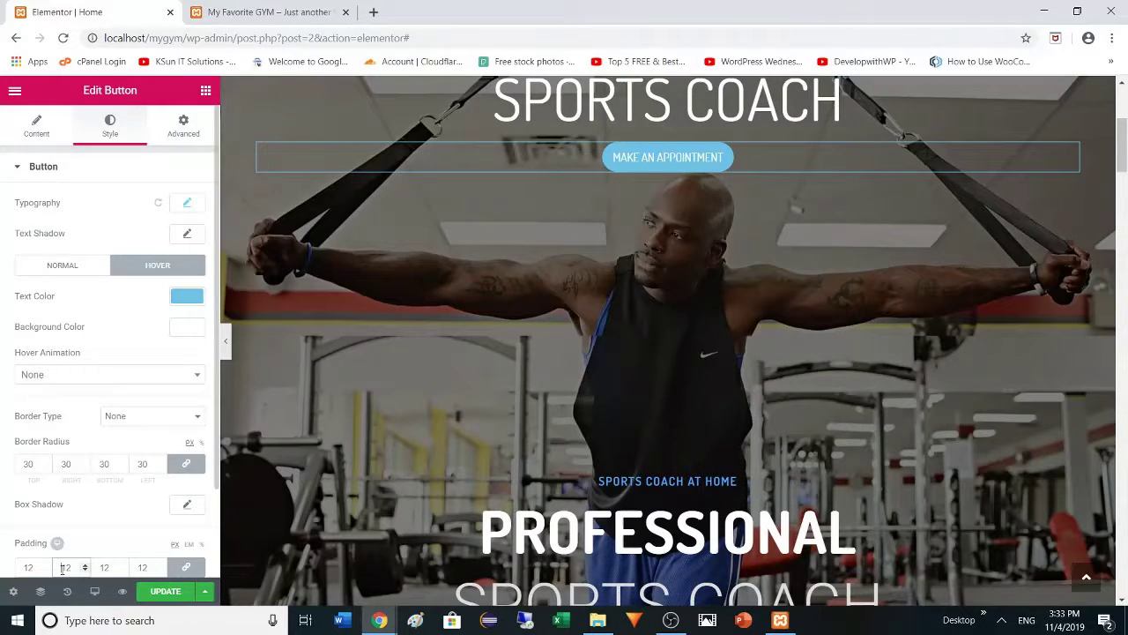
{"action": "left_click", "coordinate": [188, 567]}
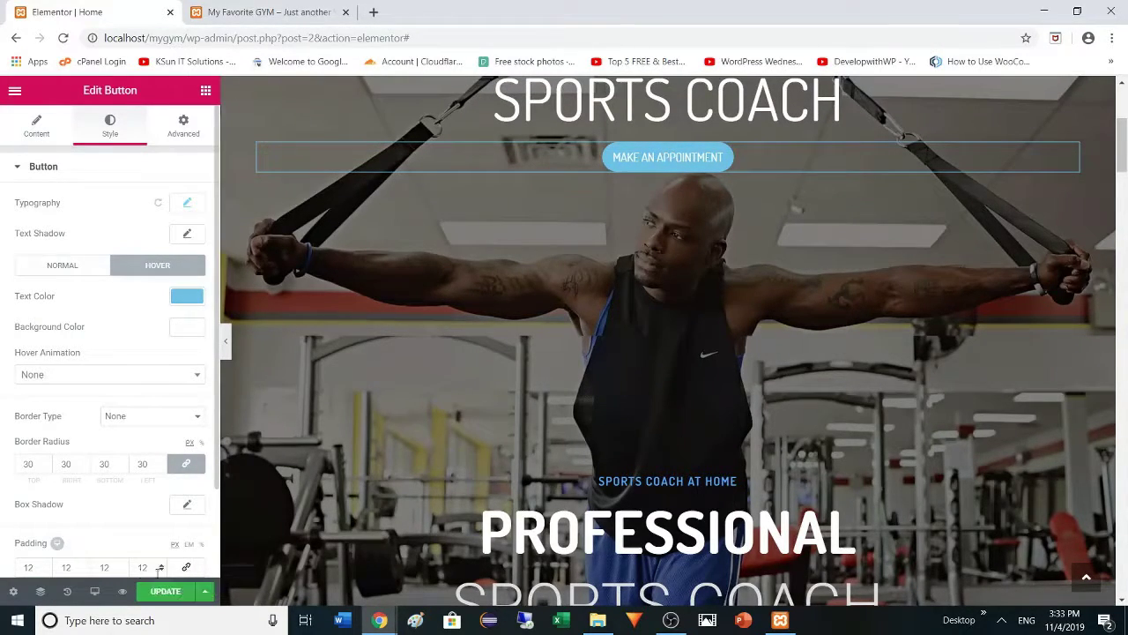
{"action": "double_click", "coordinate": [65, 566]}
{"action": "type", "text": "40"}
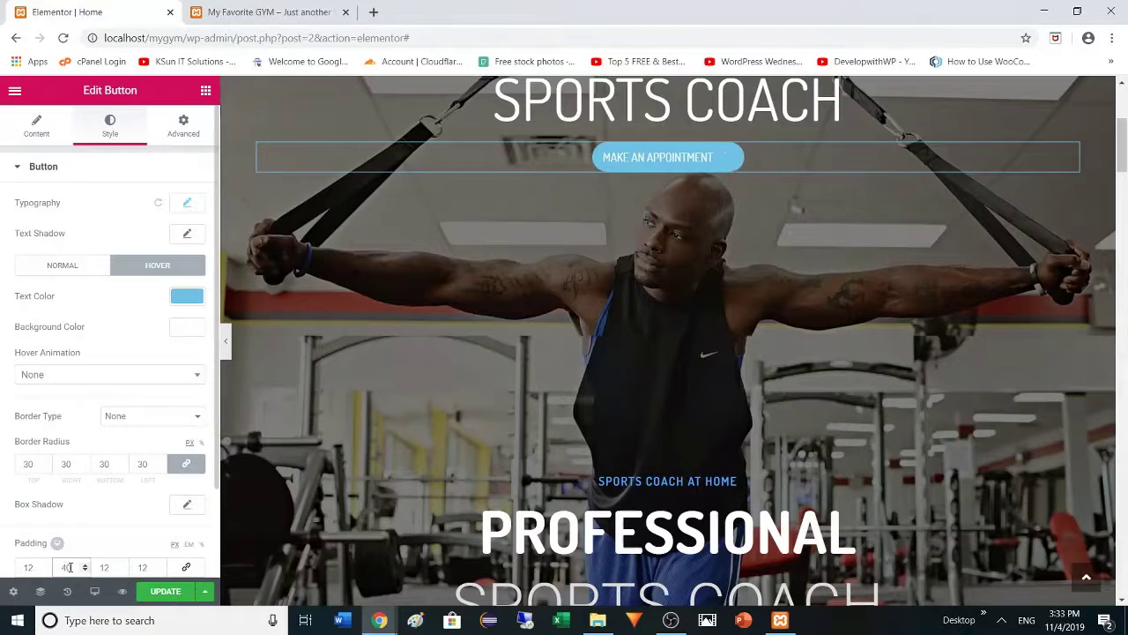
{"action": "left_click", "coordinate": [106, 566]}
{"action": "double_click", "coordinate": [142, 567]}
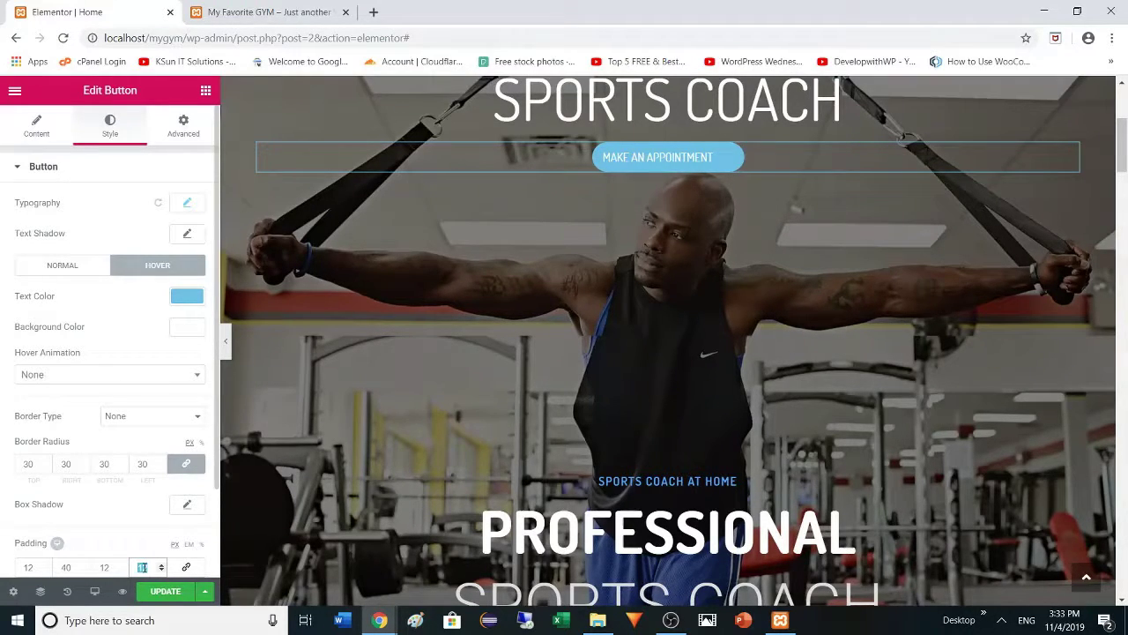
{"action": "type", "text": "40"}
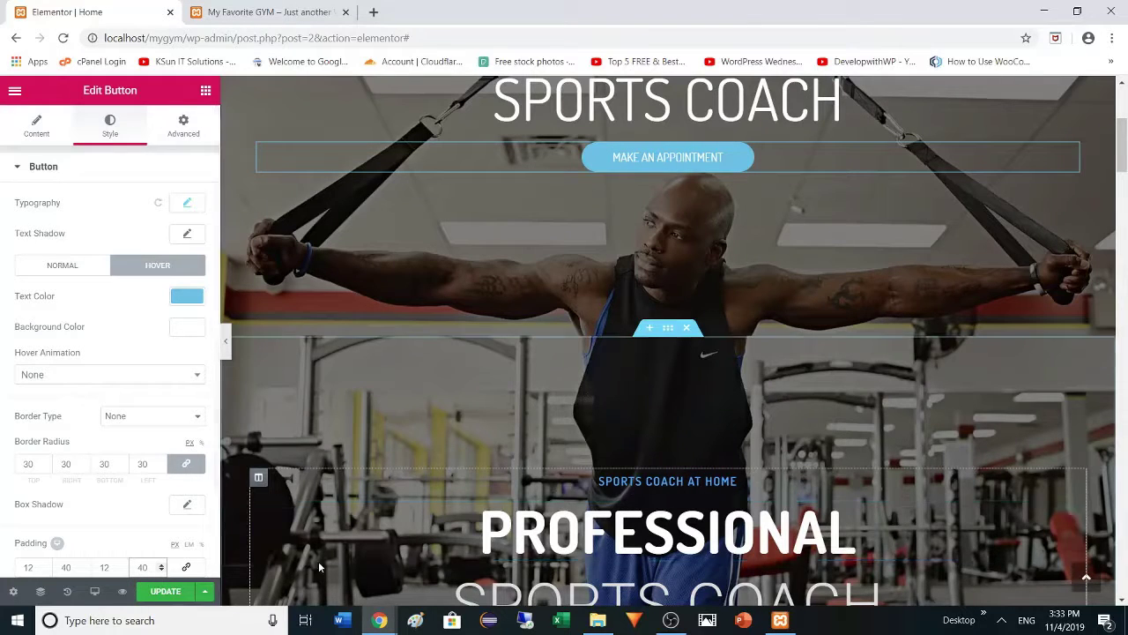
{"action": "left_click", "coordinate": [1125, 141]}
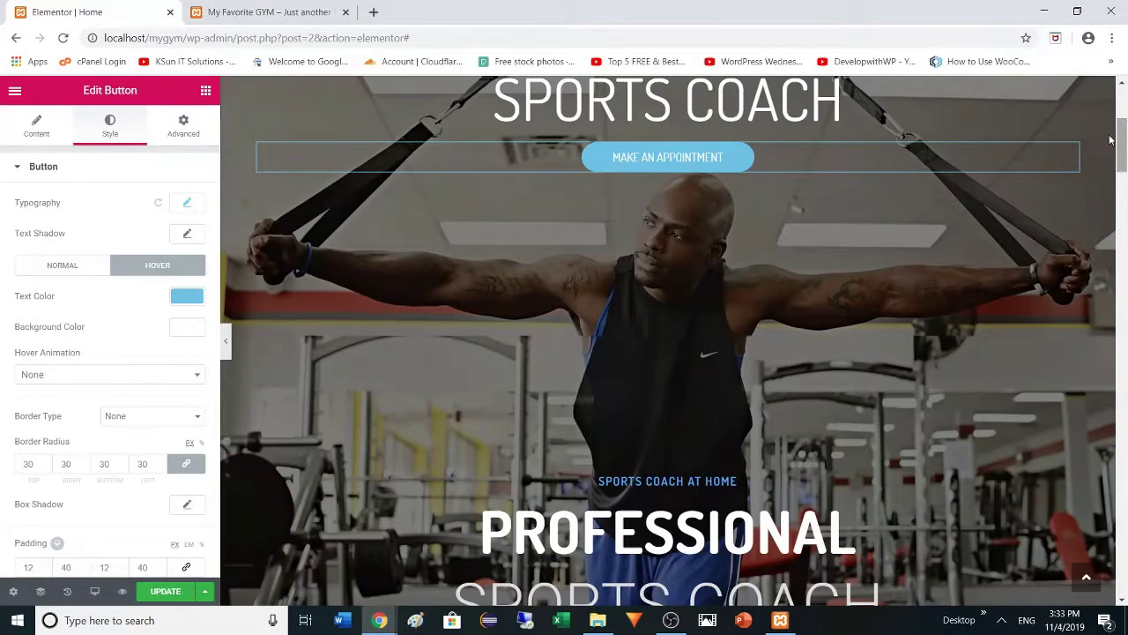
{"action": "left_click", "coordinate": [162, 592]}
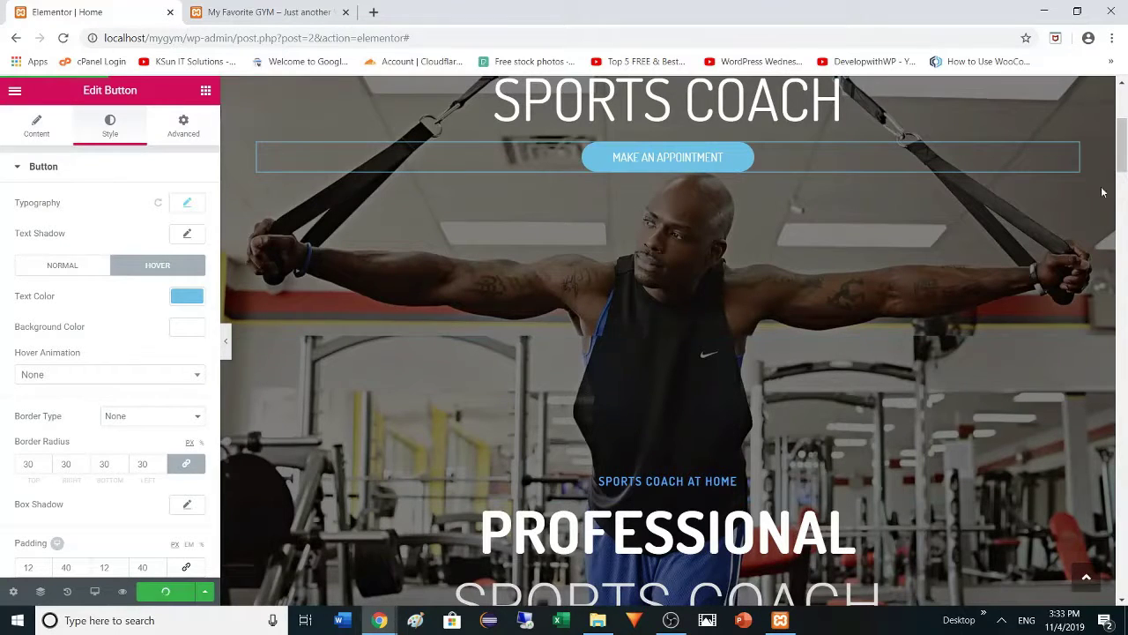
Compare the new hero section's headings and button with the original hero section below it
{"action": "left_click_drag", "start_coordinate": [1115, 153], "coordinate": [1116, 132]}
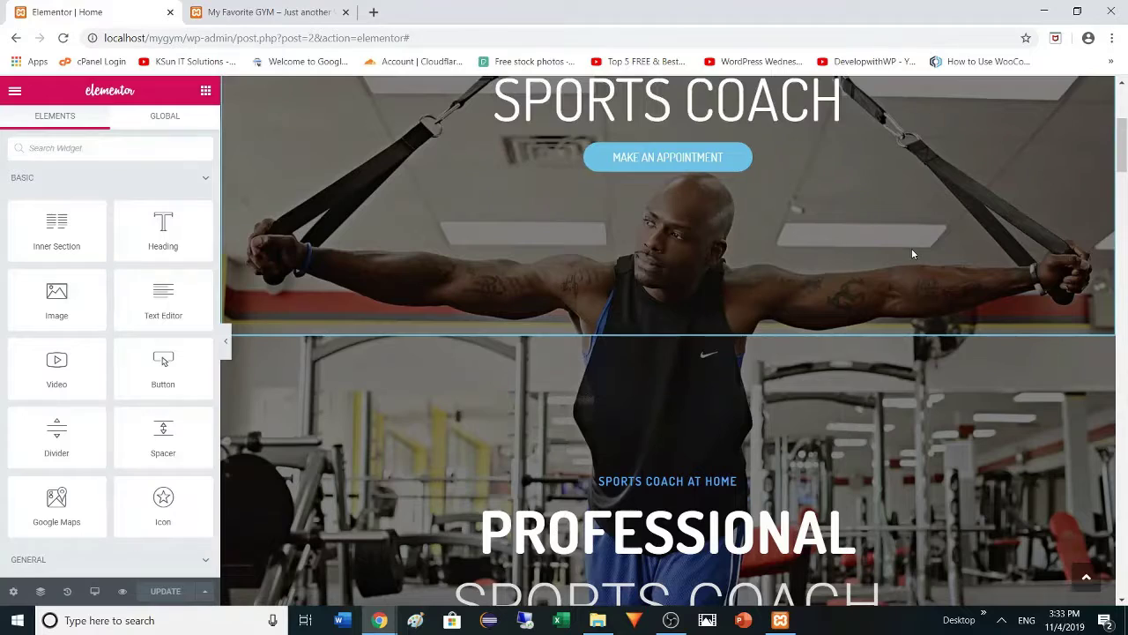
{"action": "left_click_drag", "start_coordinate": [1124, 141], "coordinate": [1118, 83]}
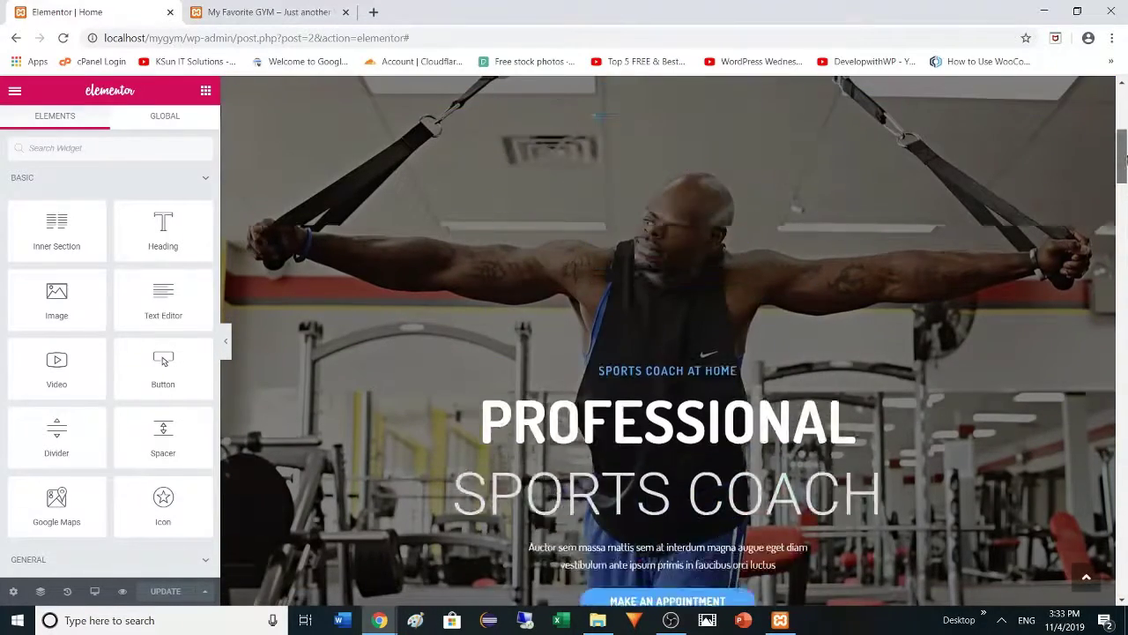
{"action": "left_click_drag", "start_coordinate": [1125, 117], "coordinate": [1125, 190]}
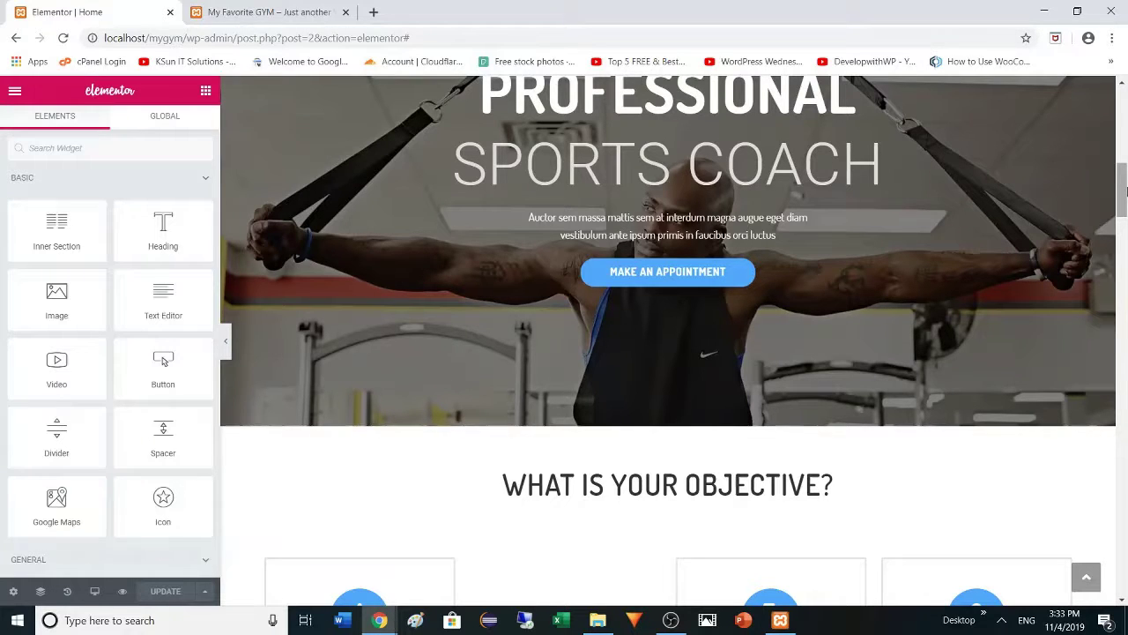
{"action": "left_click_drag", "start_coordinate": [1125, 189], "coordinate": [1125, 119]}
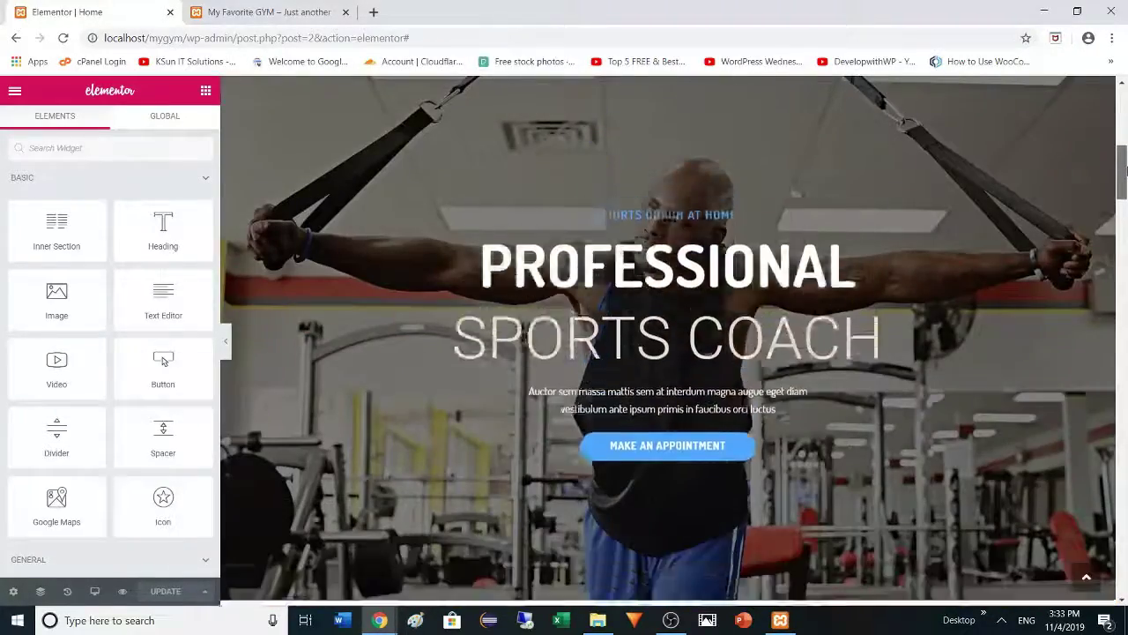